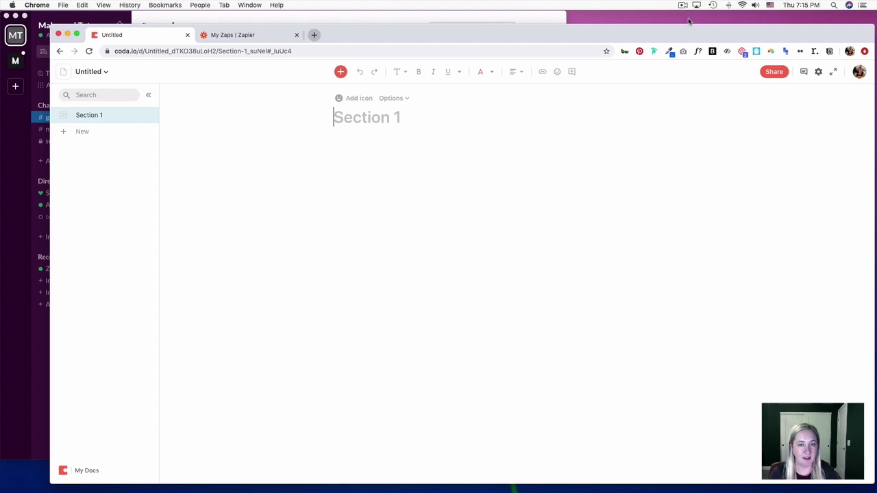
Rename the untitled document as "Deal Approvals"
click(93, 71)
text(Deal)
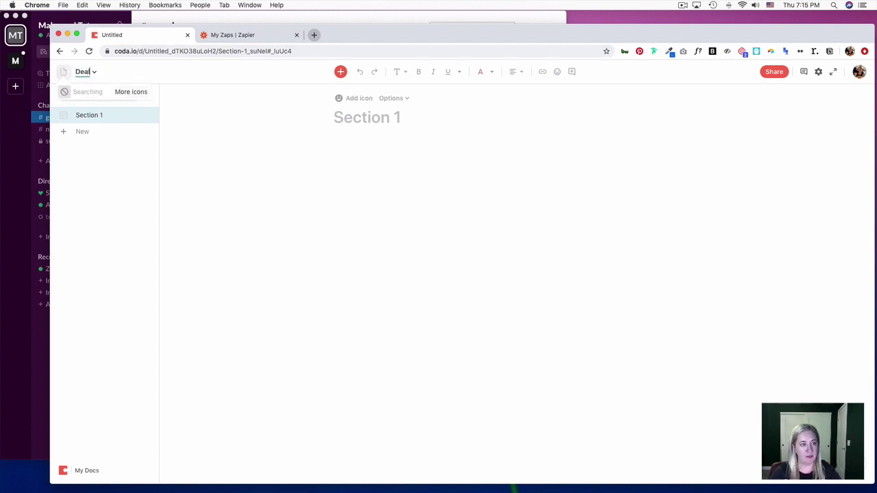
text( Approvals)
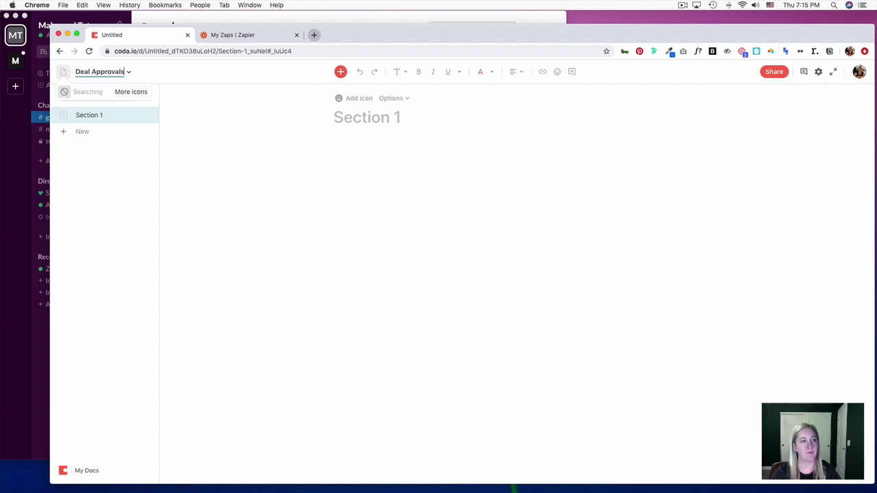
click(366, 118)
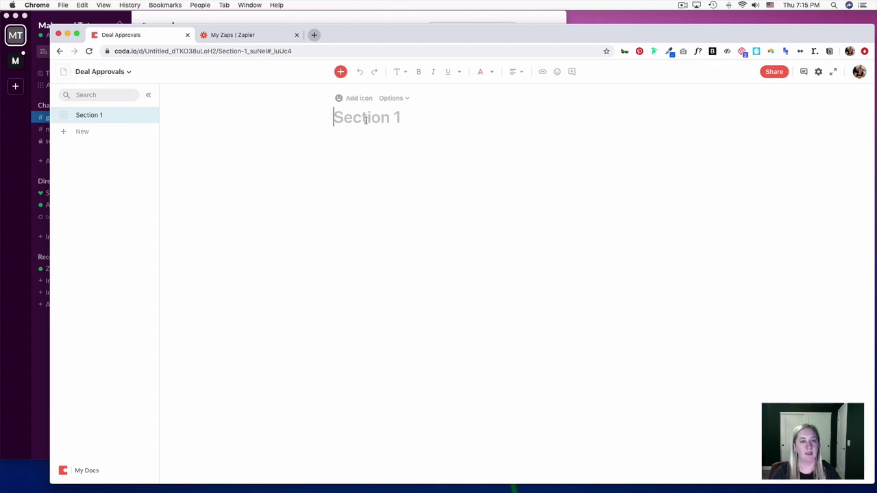
Insert the Gmail Messages sync table into the section under its heading
click(340, 72)
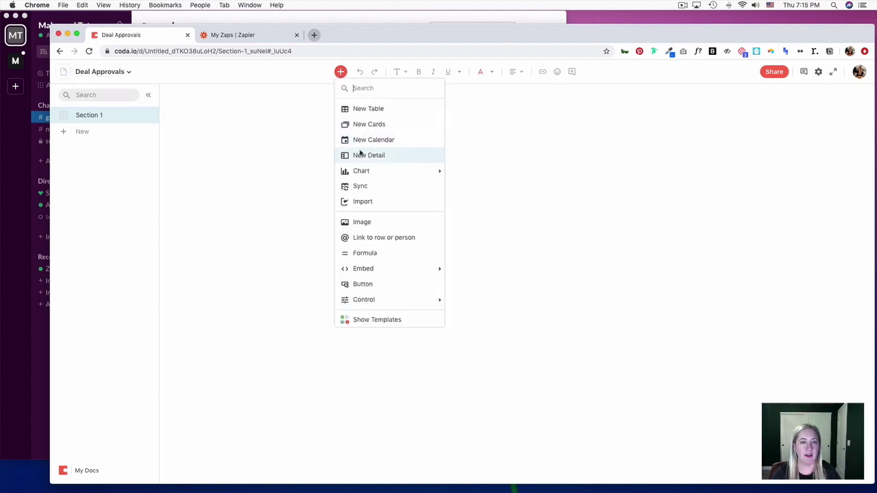
mouse_move(371, 177)
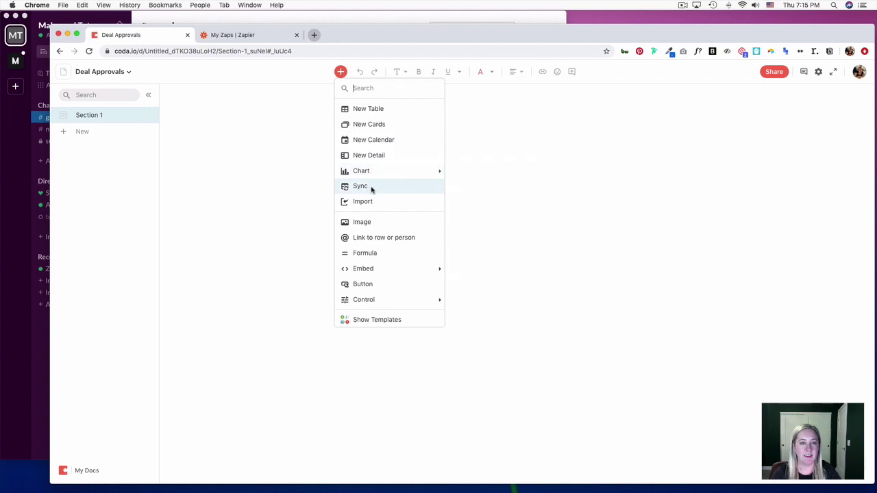
click(372, 189)
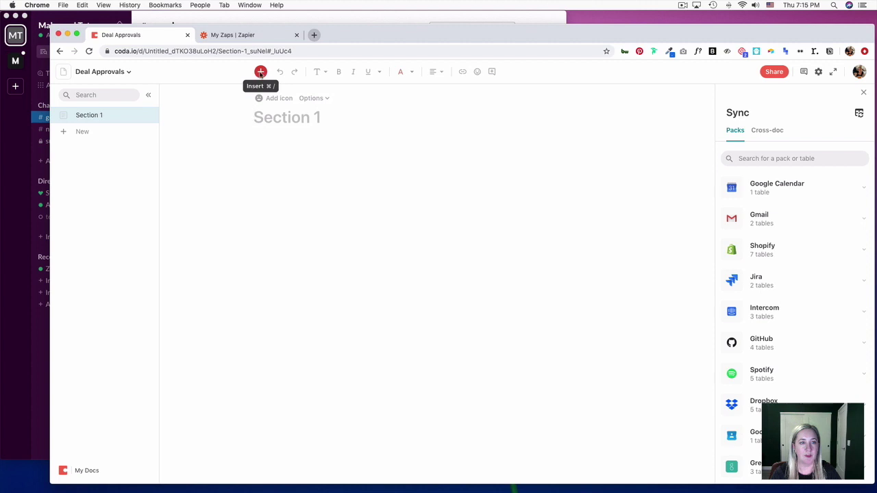
click(264, 73)
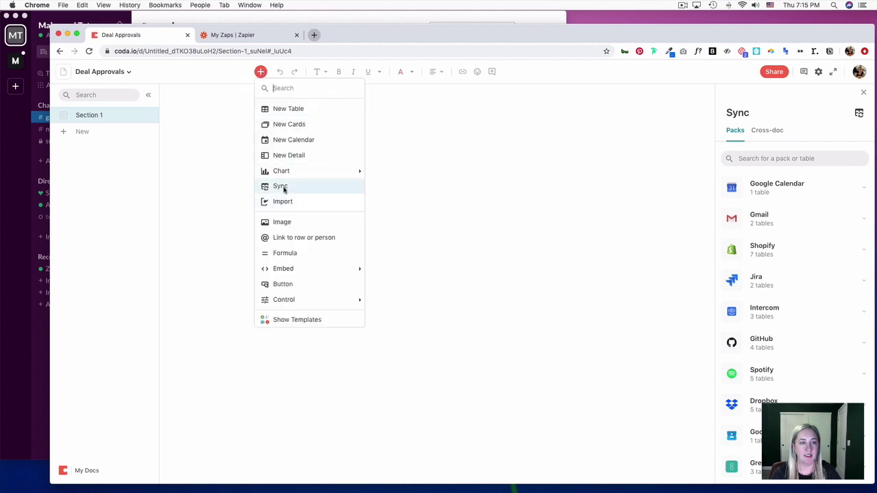
click(787, 220)
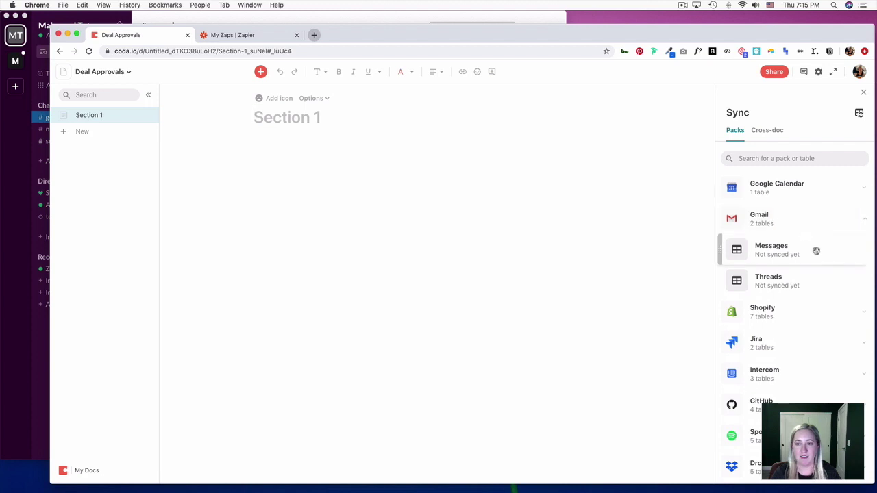
drag(790, 248, 402, 192)
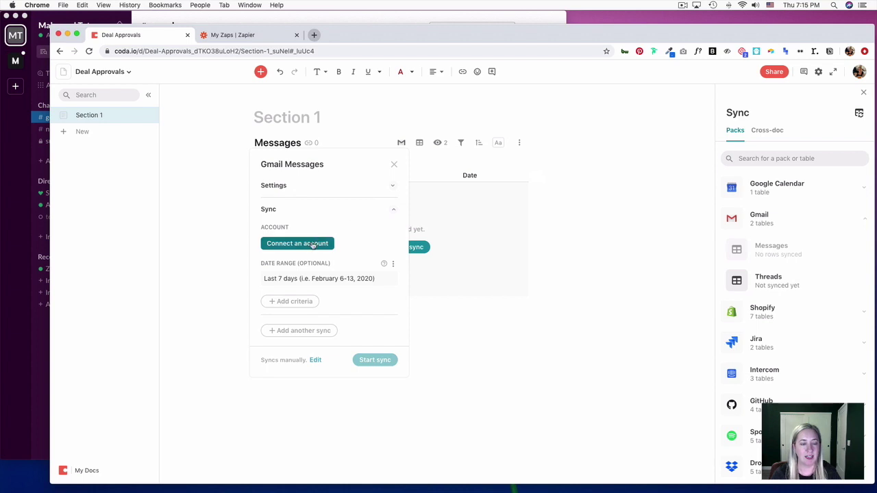
Connect a Gmail account to the Messages table and finish installing it as a shared account
click(313, 245)
click(392, 204)
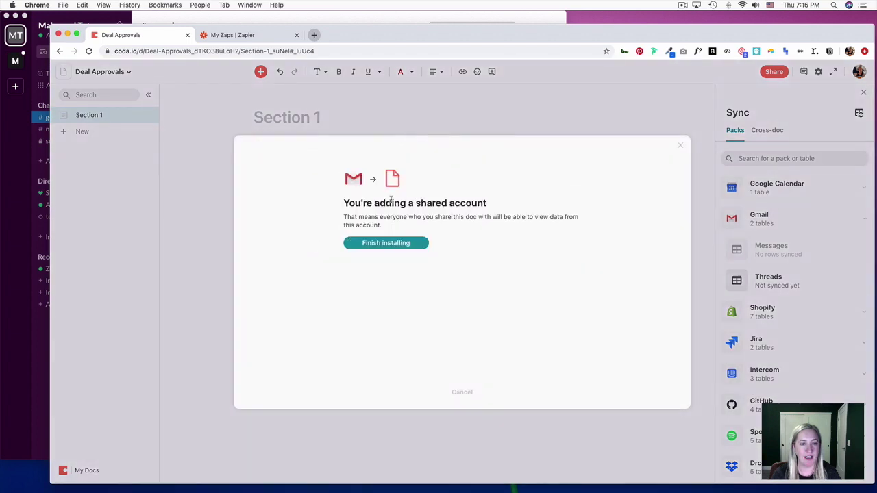
click(407, 251)
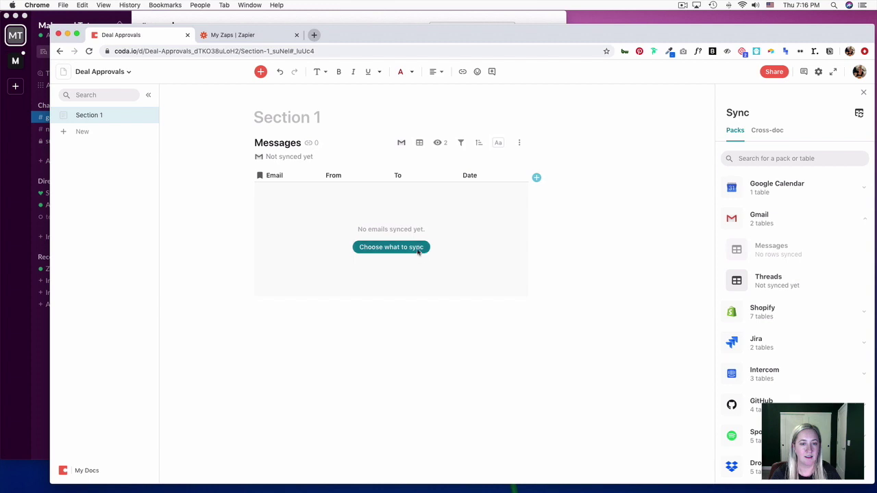
Title the section "Deal Approvals/Rejections"
click(295, 117)
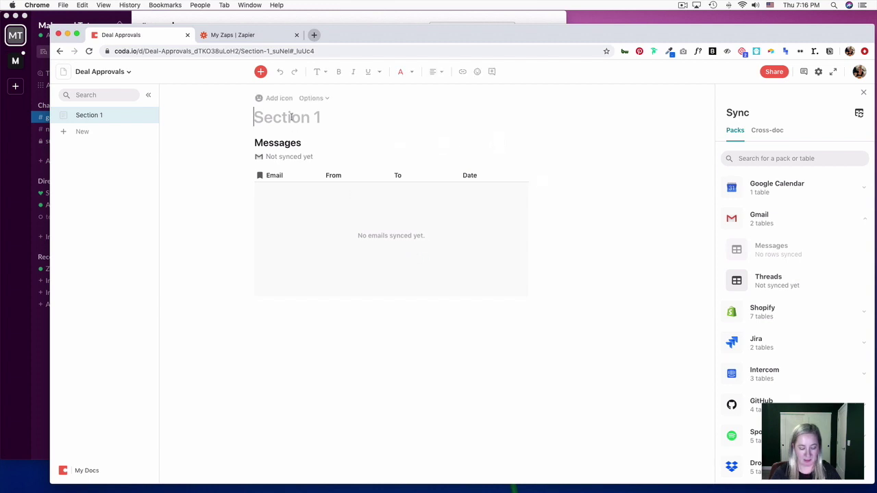
text(Deal A)
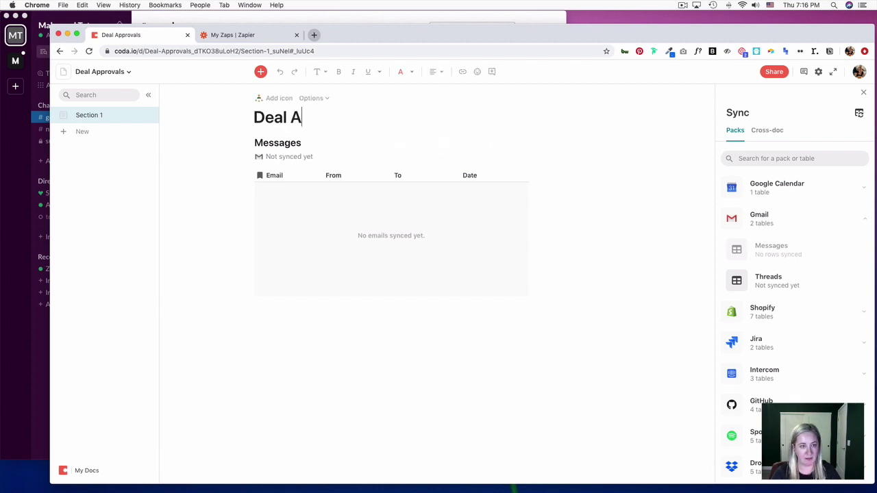
text(pprovals/Re)
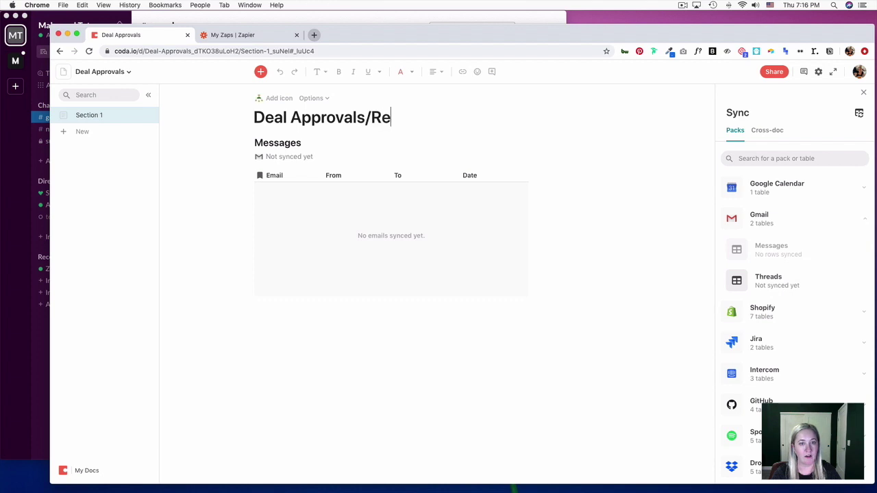
text(jections)
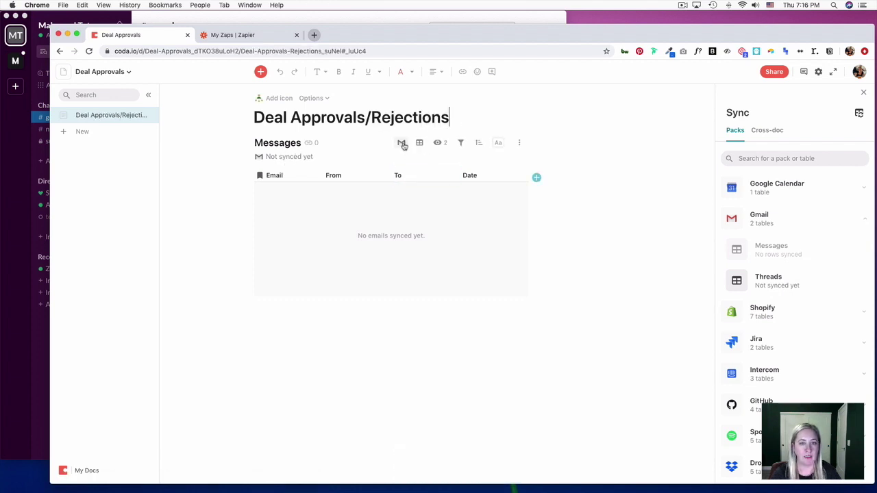
Add a subject criterion for the deal review emails to the Gmail Messages sync, run the sync and close the sync options
click(402, 144)
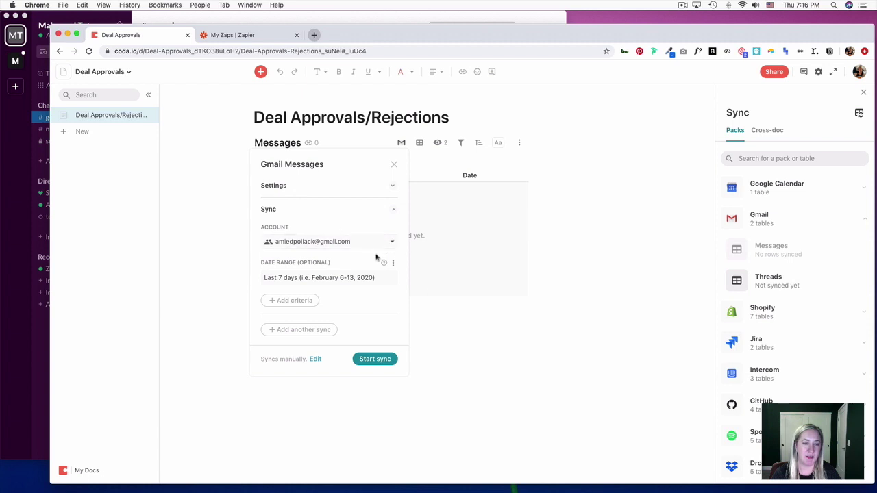
click(294, 301)
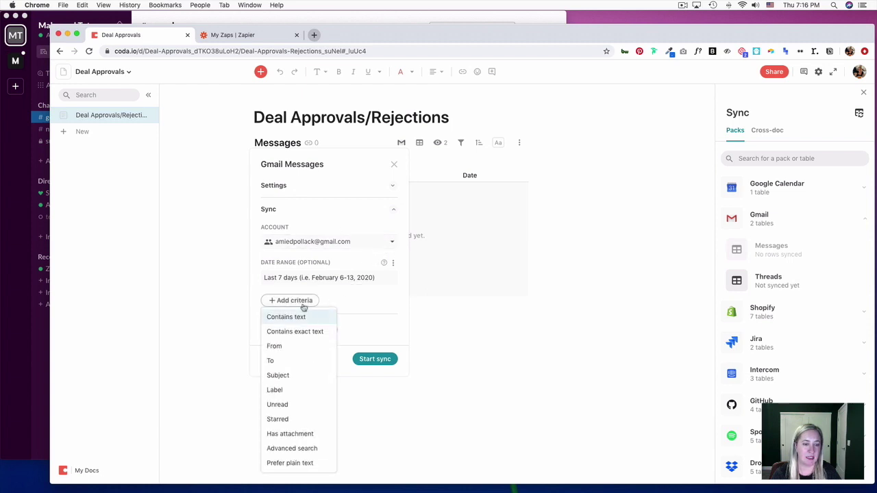
click(313, 378)
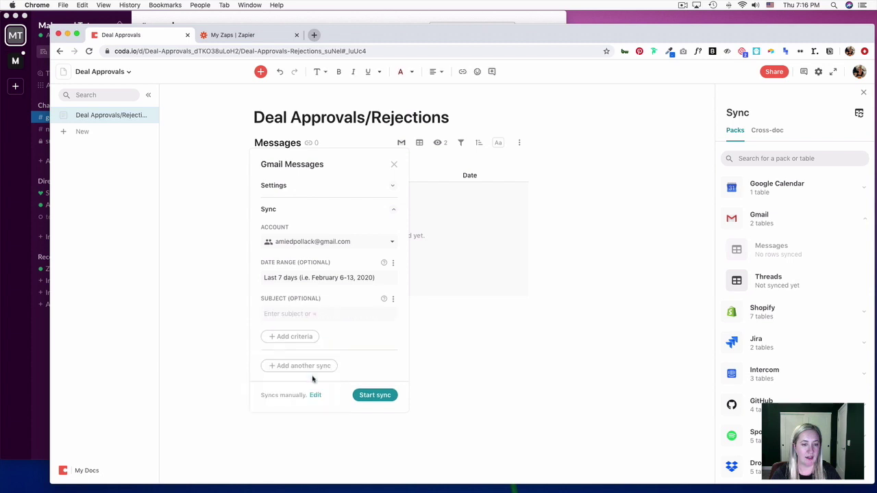
click(285, 315)
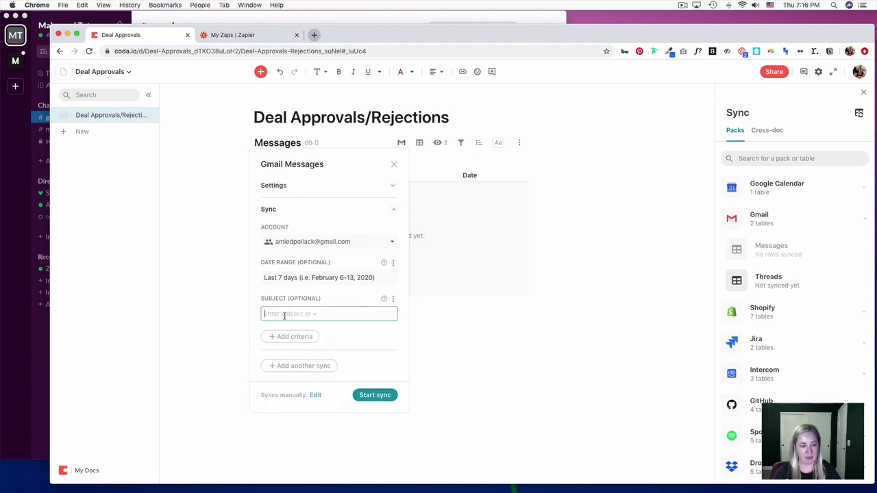
text(d)
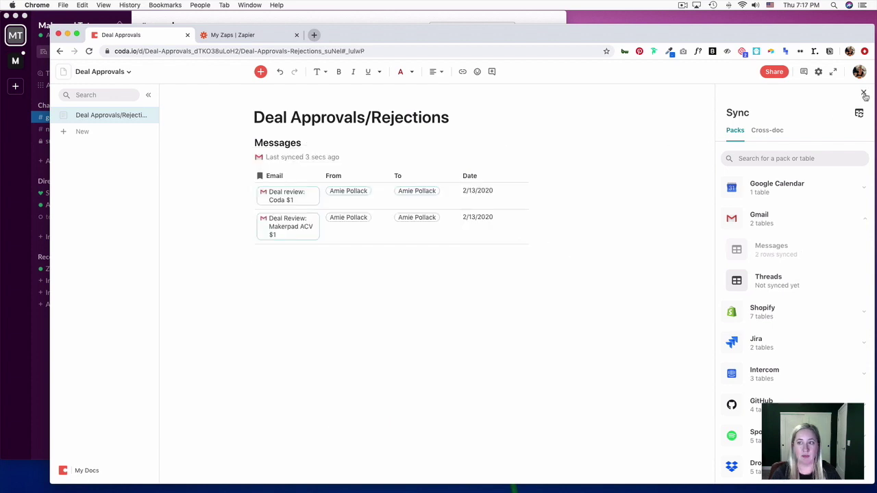
click(864, 94)
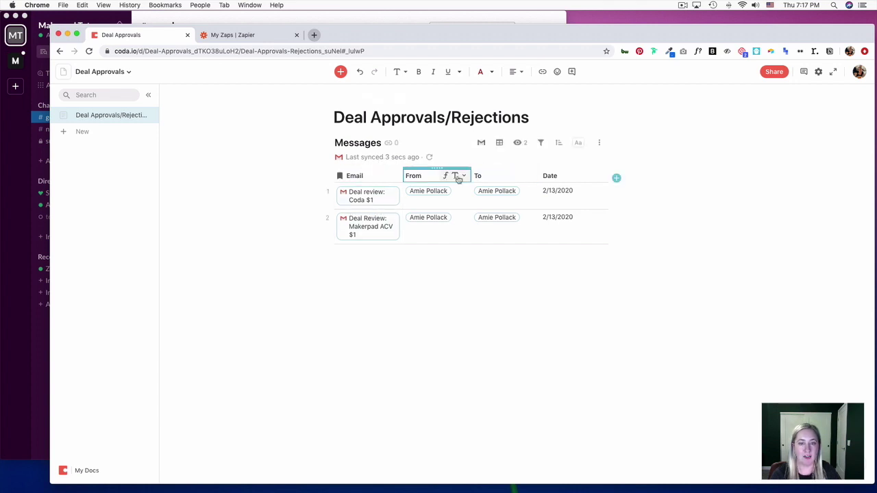
Remove the To column from the Messages table
click(533, 176)
click(571, 383)
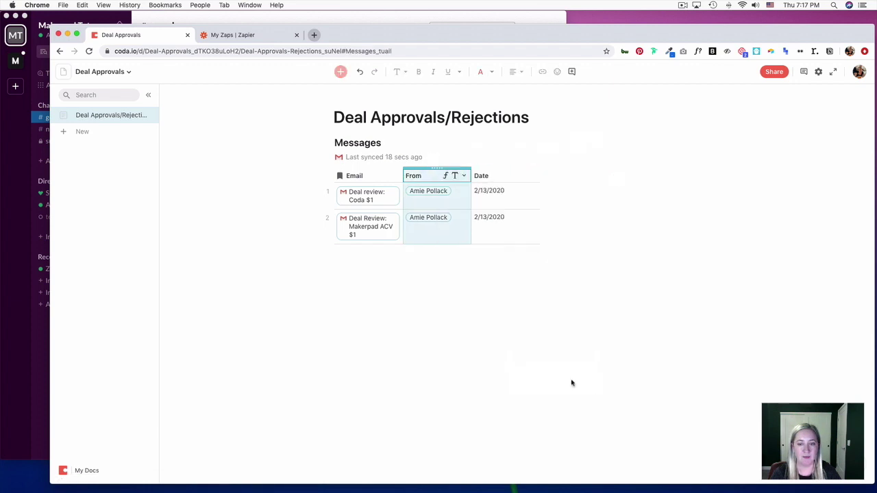
click(546, 176)
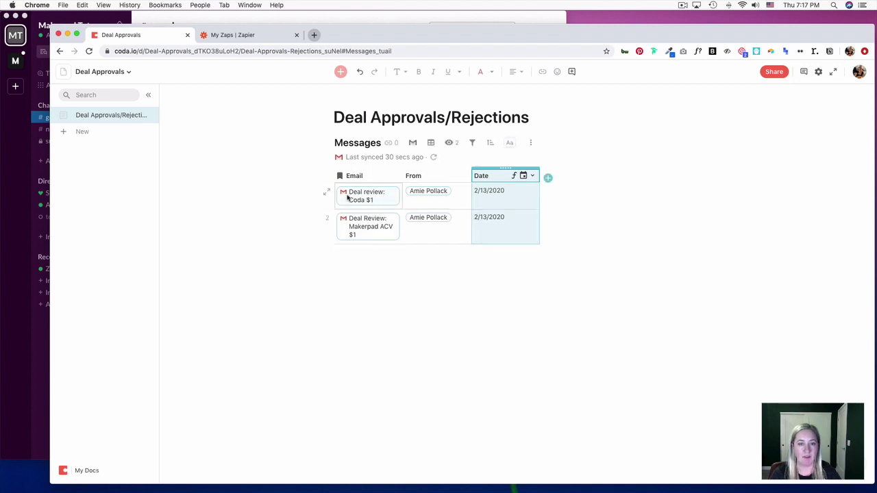
Add the email's Text field as a column in the Messages table from the "Deal review: Coda $1" message details
mouse_move(364, 197)
click(358, 198)
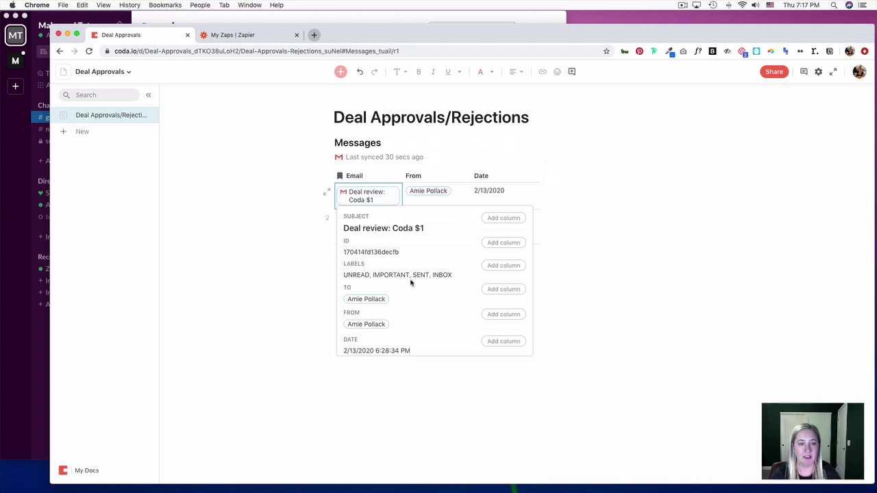
scroll(411, 283, down, 5)
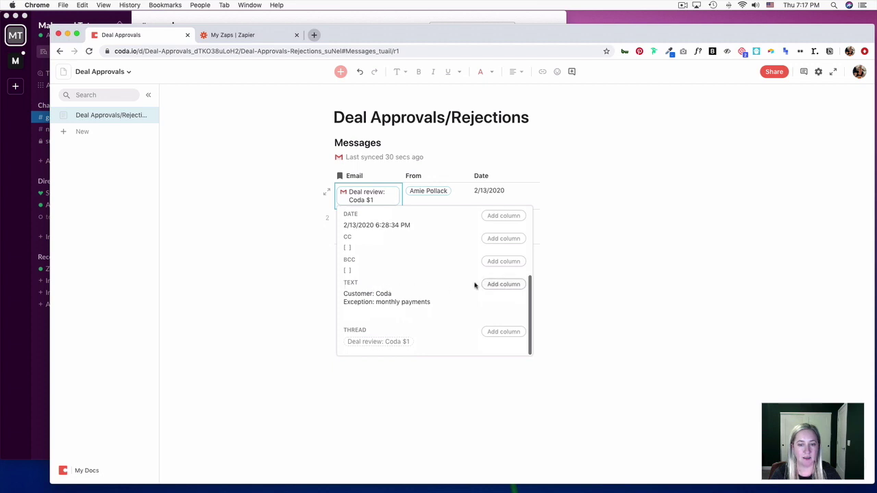
click(511, 286)
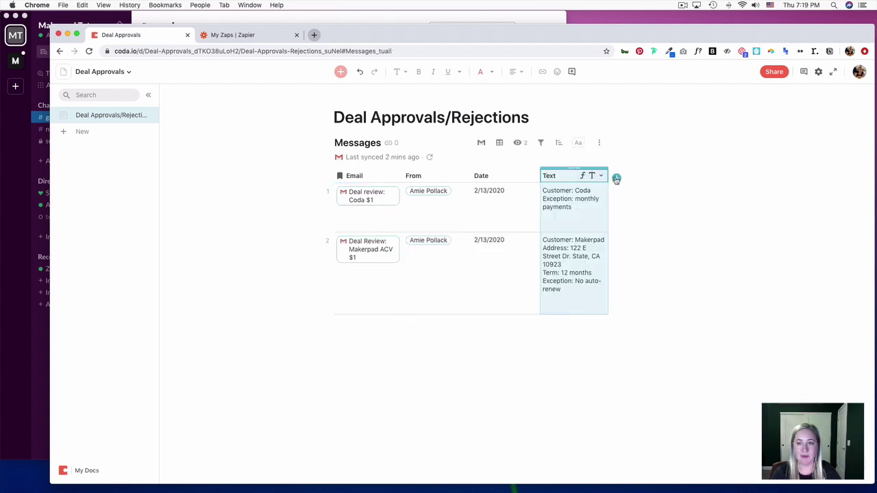
Install the Slack pack and let you and anyone the doc is shared with view its data
click(602, 177)
mouse_move(687, 373)
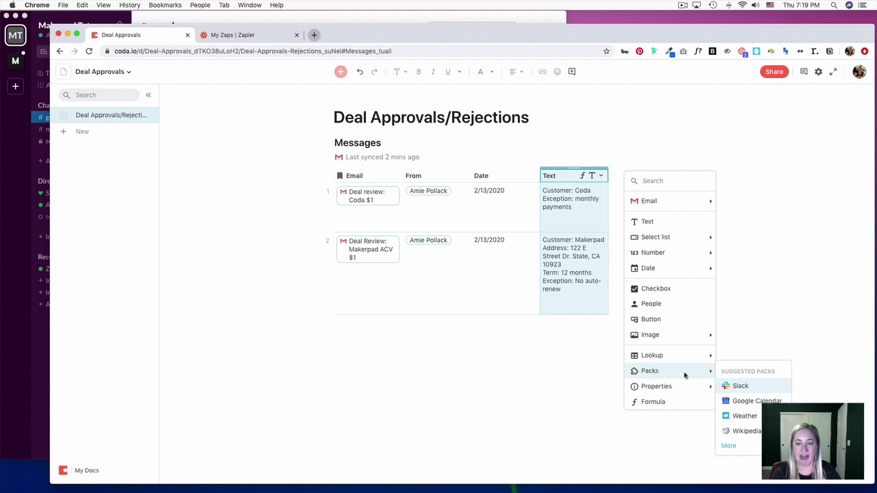
click(741, 387)
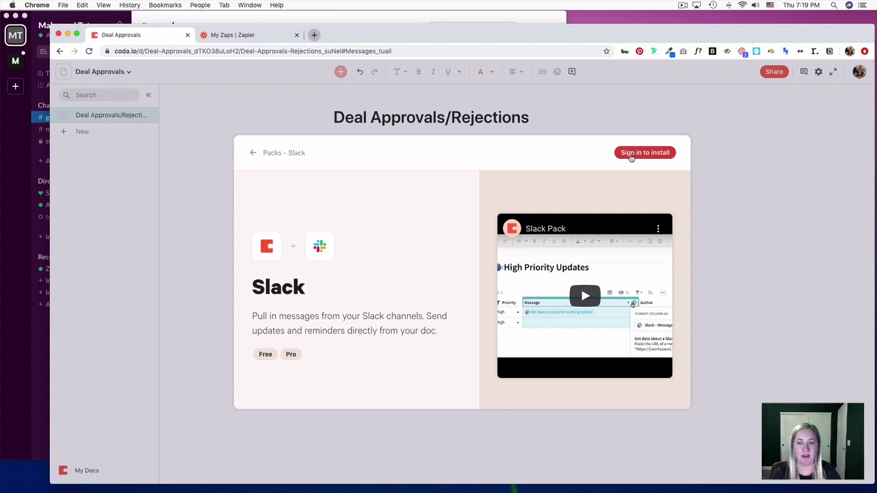
click(632, 154)
click(465, 209)
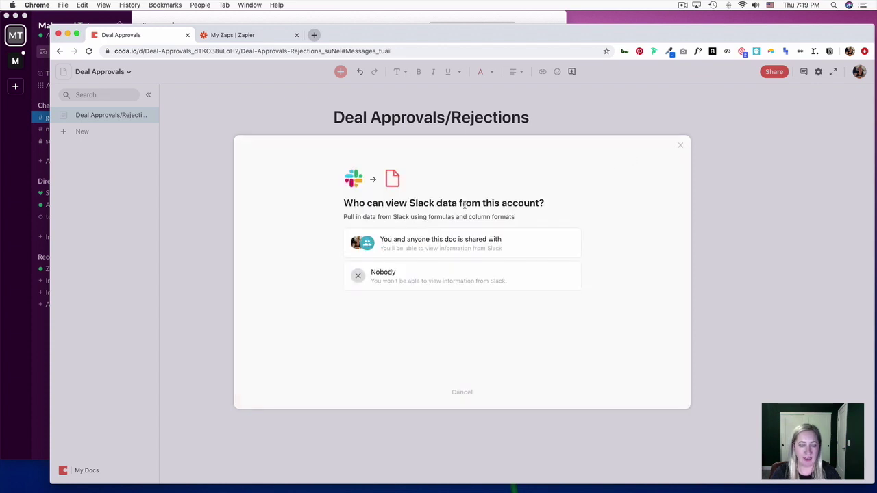
click(452, 244)
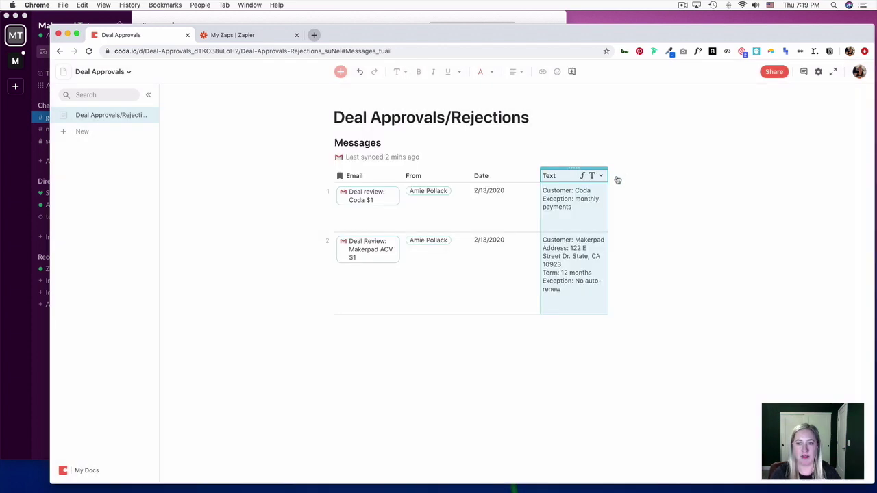
Add a button column after the Text column in the Messages table and label its buttons "Get Approvals"
click(617, 178)
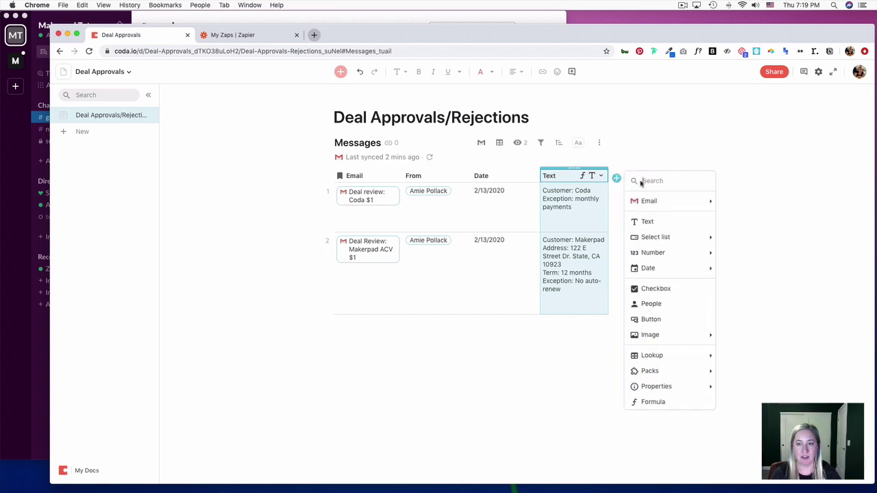
click(672, 320)
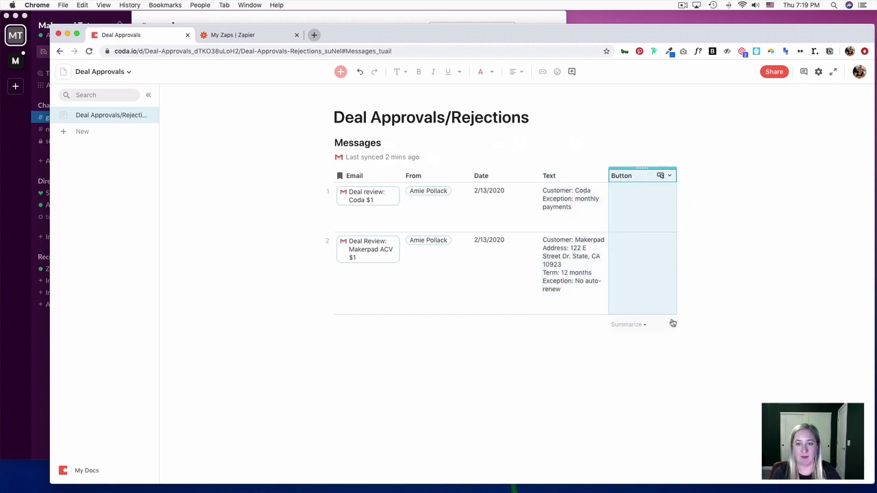
click(669, 177)
click(674, 191)
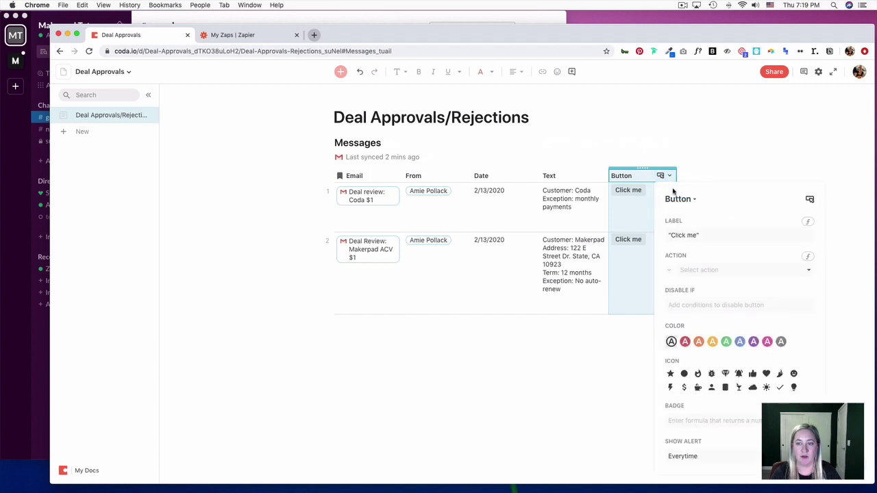
click(715, 233)
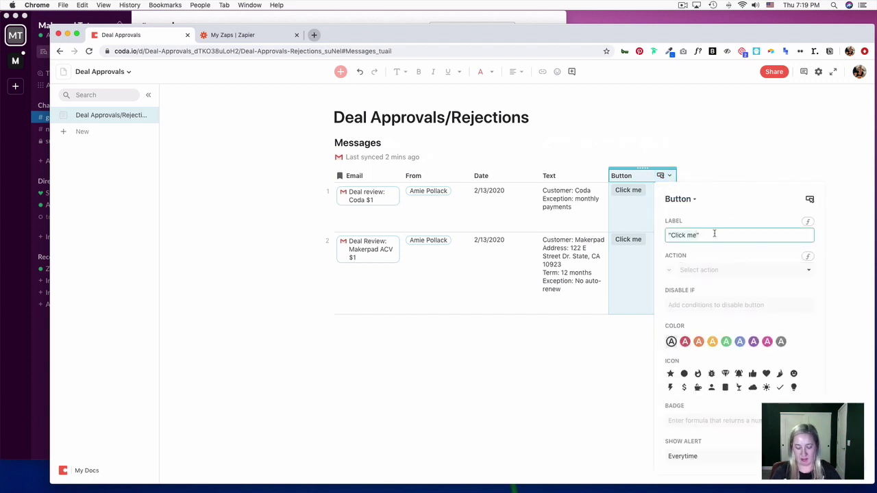
key(super+a)
text(G)
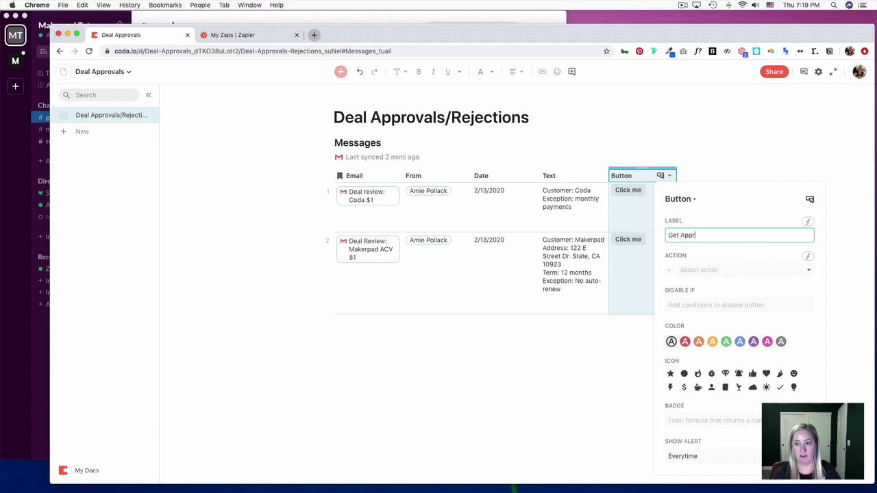
text(et Approvales)
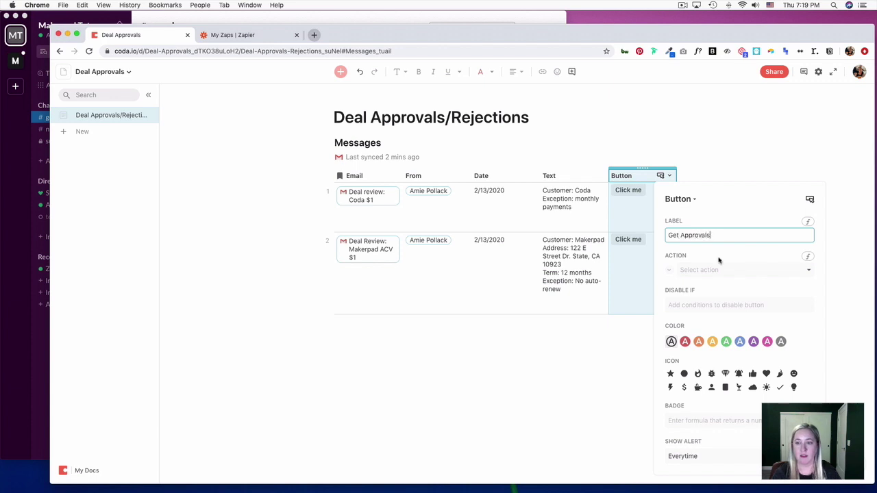
Make the Get Approvals button post a Slack message using the user's private Slack account
click(694, 270)
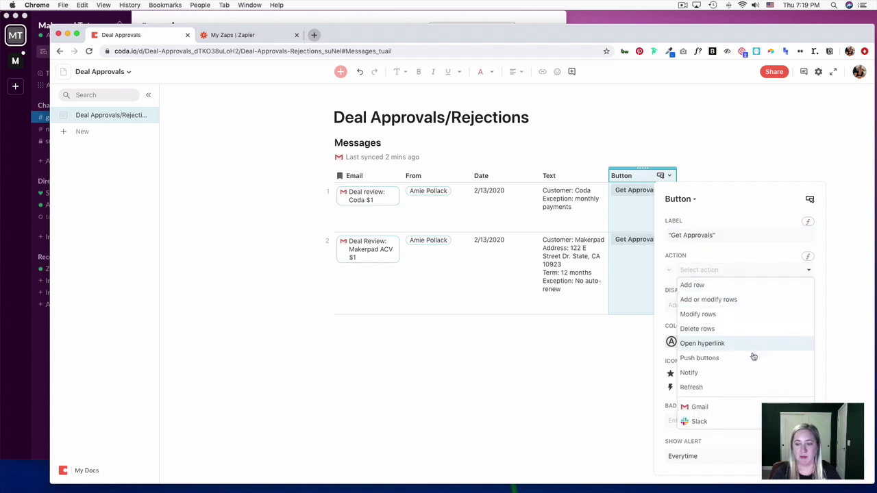
mouse_move(697, 421)
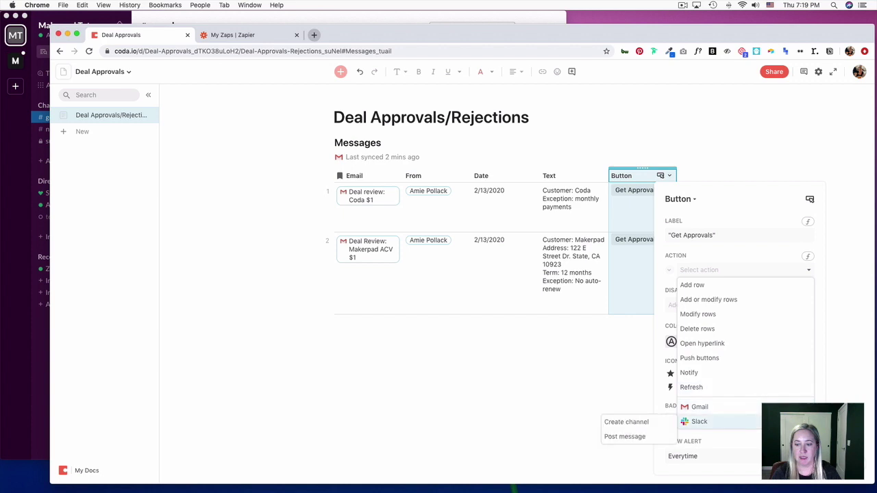
click(656, 436)
click(736, 306)
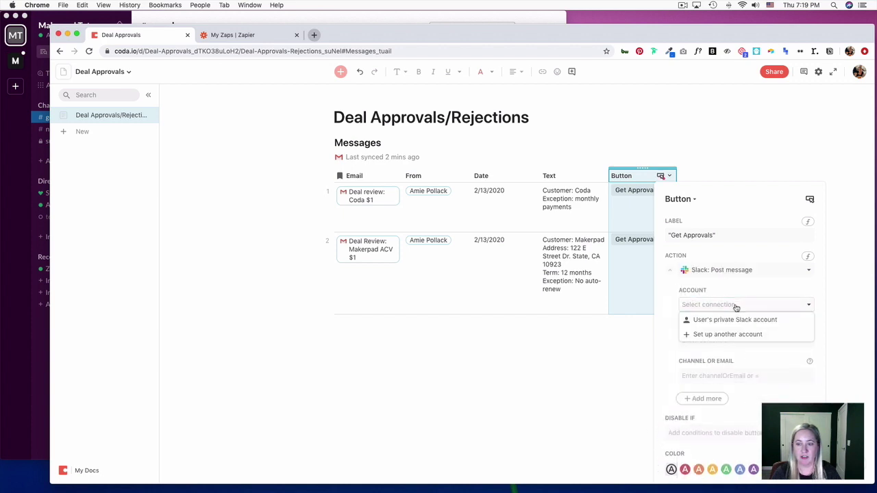
click(737, 320)
Use the row's Text column as the Slack message content and set #general as the channel
click(736, 340)
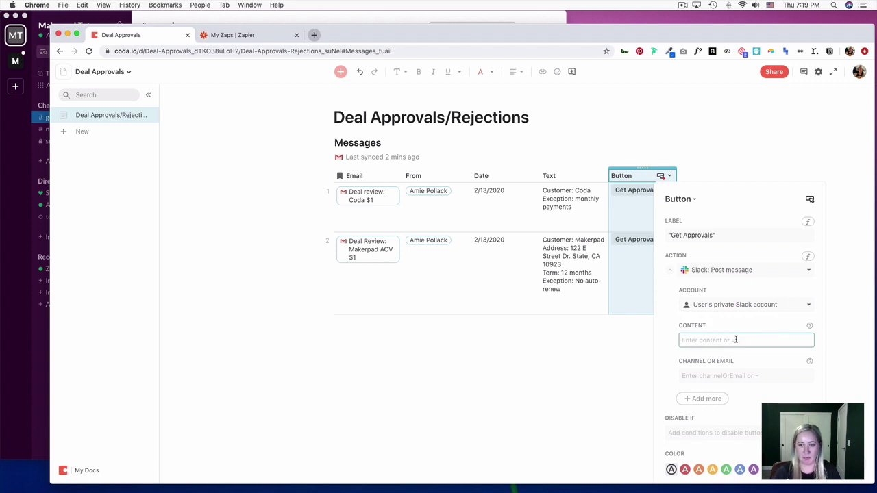
text(=)
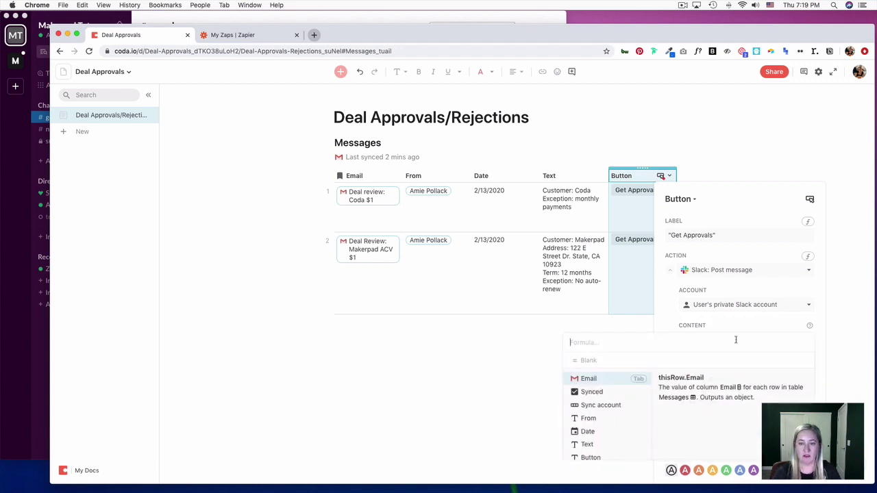
click(607, 444)
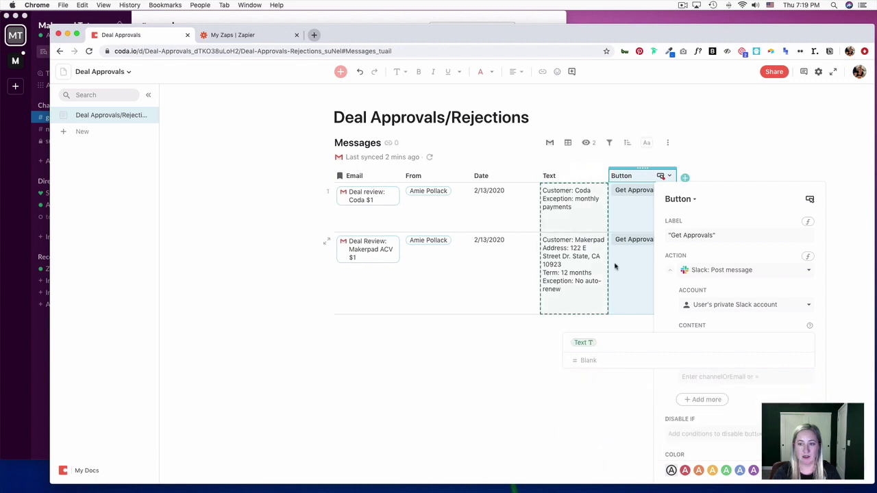
click(763, 322)
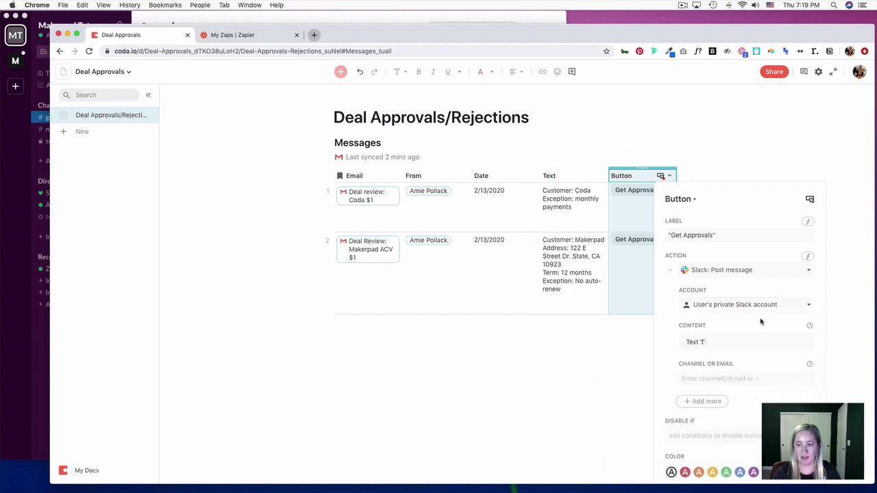
click(733, 378)
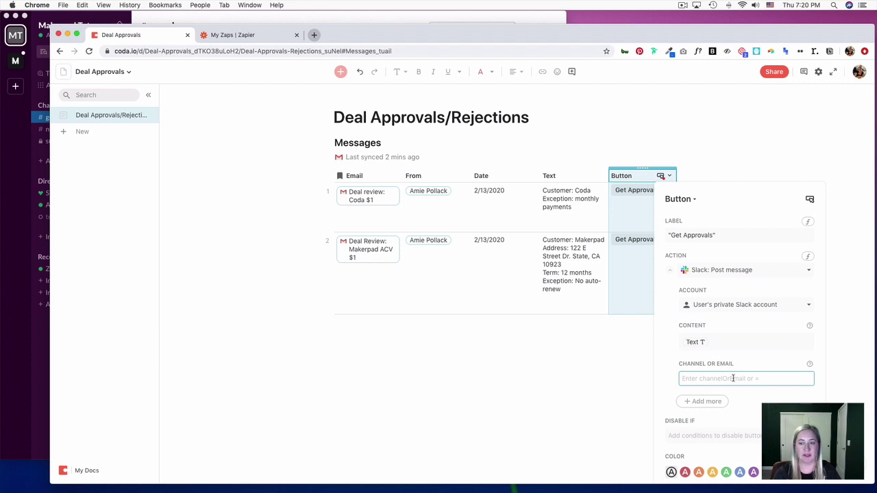
text(#general)
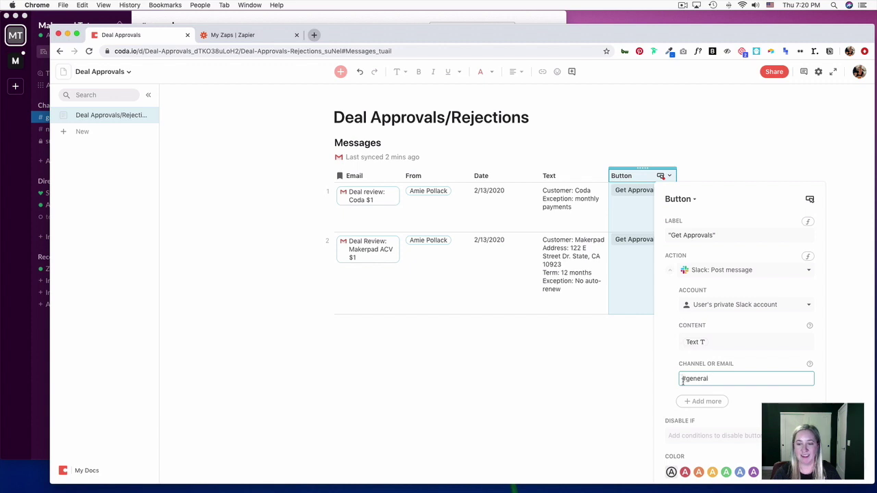
Color the Get Approvals button red and close the button's settings
scroll(730, 373, down, 5)
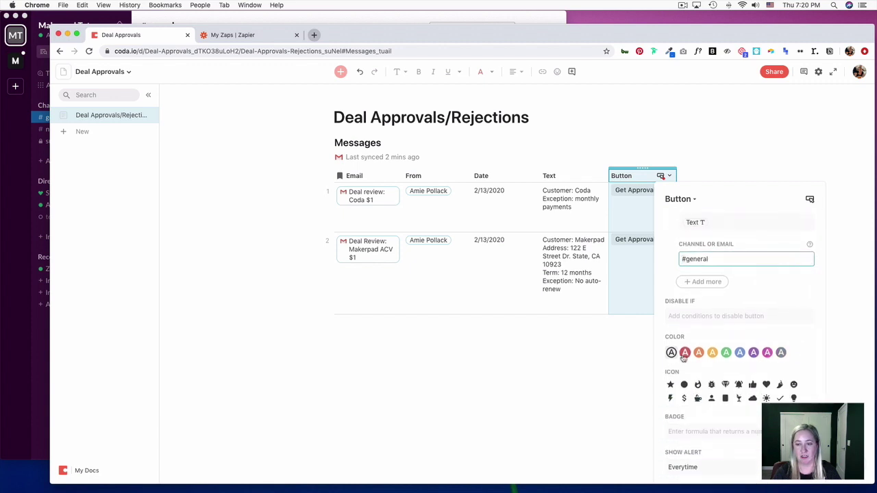
click(687, 355)
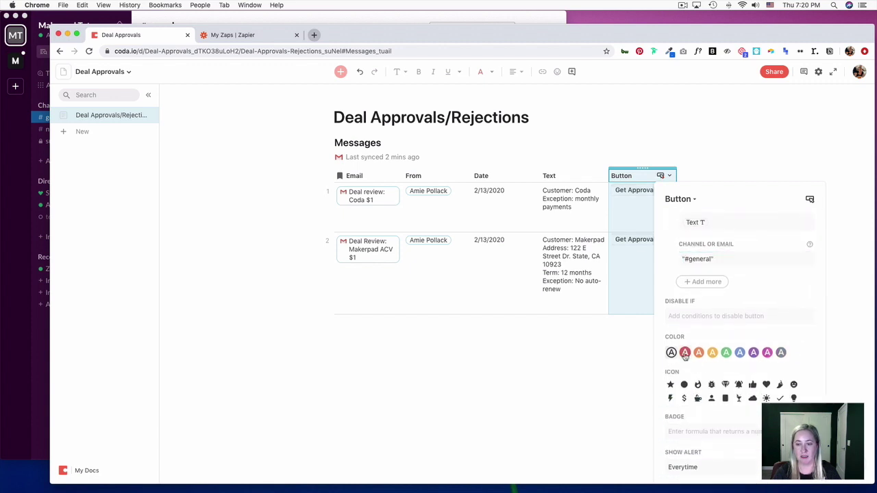
click(638, 381)
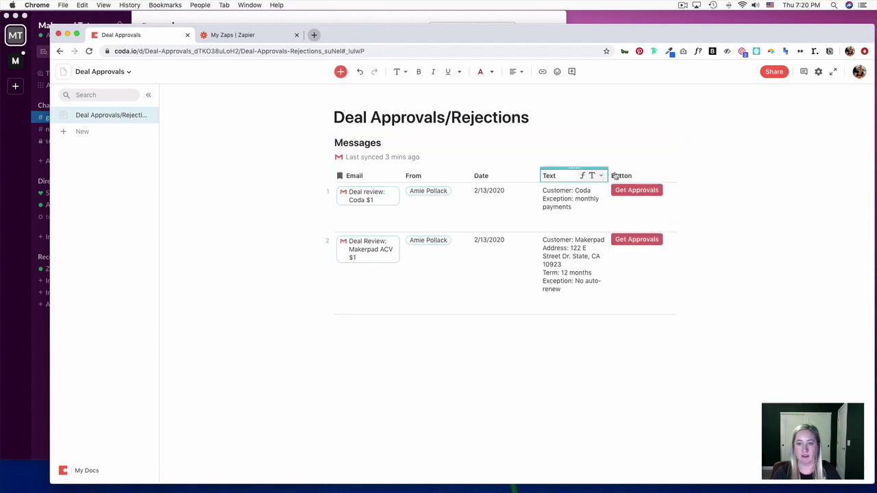
Rename the button column in the Messages table to "Get Approvals"
click(634, 177)
key(BackSpace)
key(BackSpace)
key(BackSpace)
key(BackSpace)
key(BackSpace)
key(BackSpace)
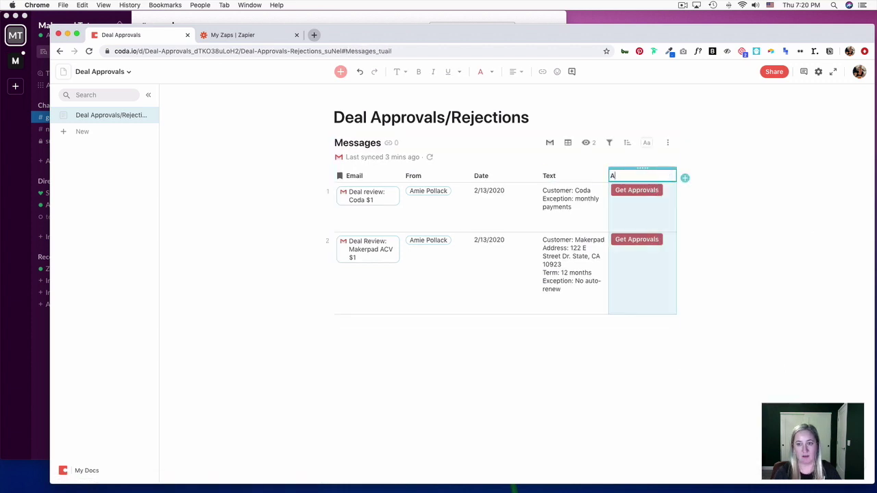
text(Get Approva)
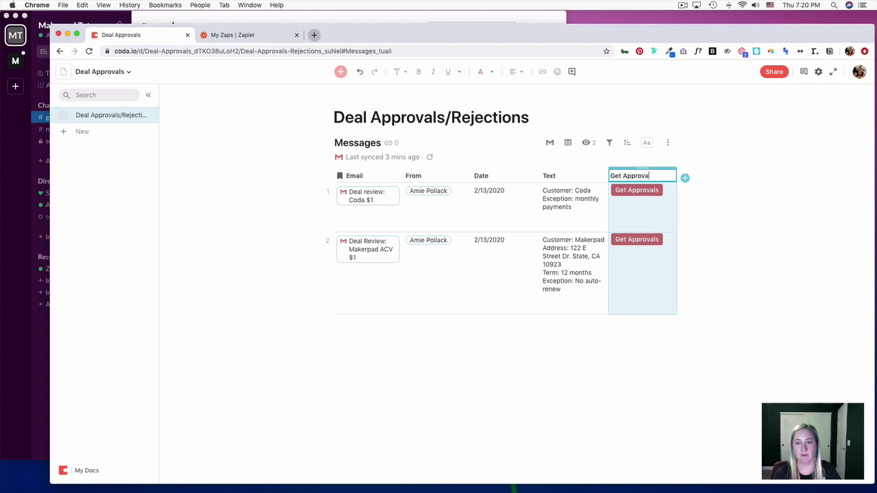
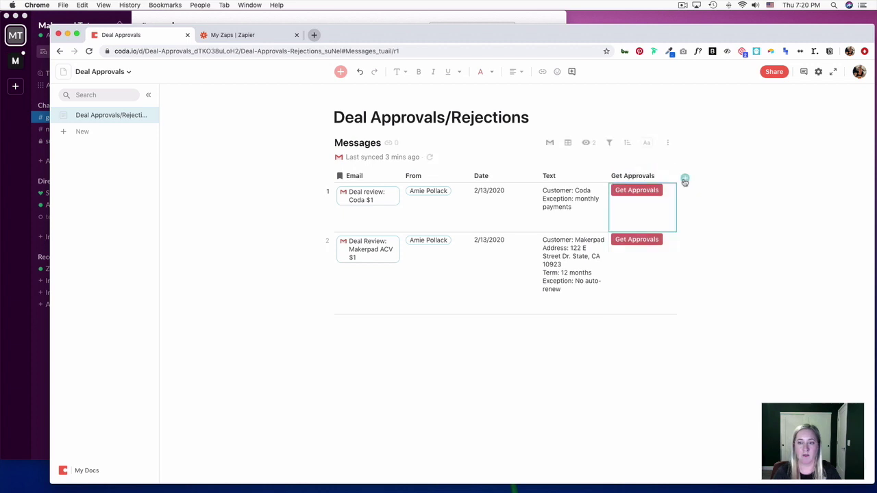
Add a checkbox column after Get Approvals in the Messages table and name it "Sent for Approval?"
click(685, 178)
click(746, 292)
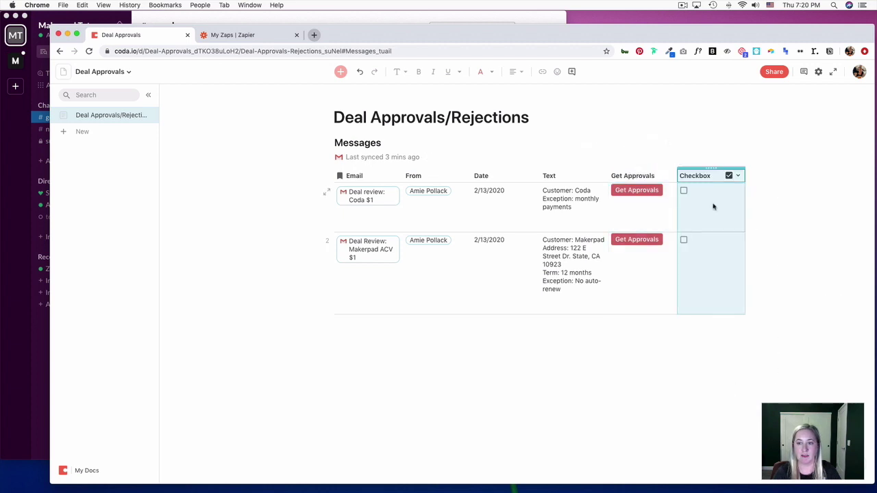
click(705, 176)
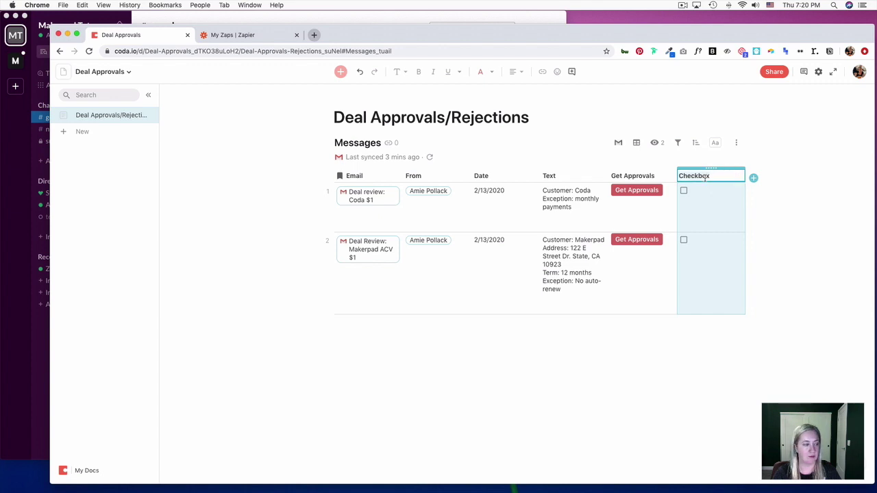
text(Sent for App)
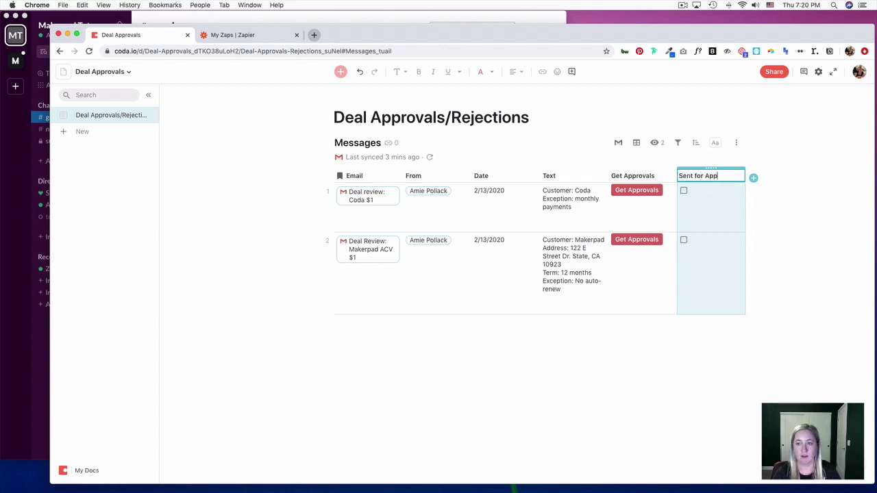
click(735, 198)
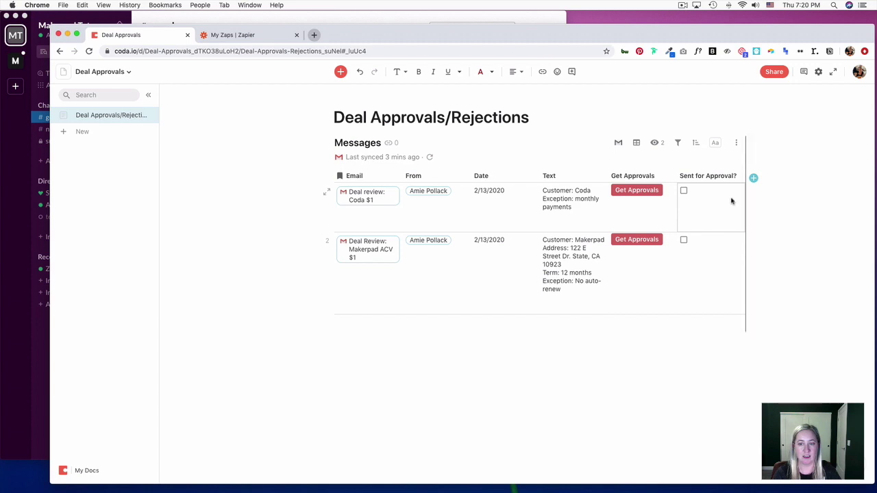
key(Escape)
Insert a new blank table and place it on its own line below the Messages table
click(341, 72)
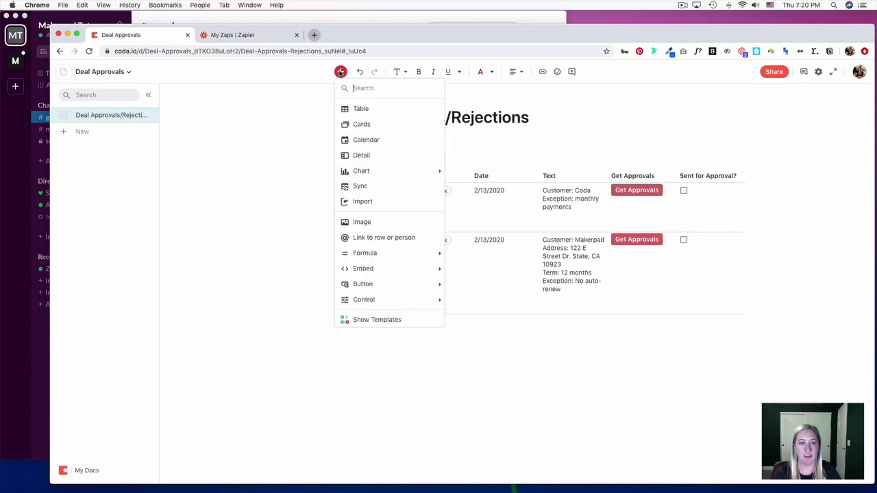
click(375, 109)
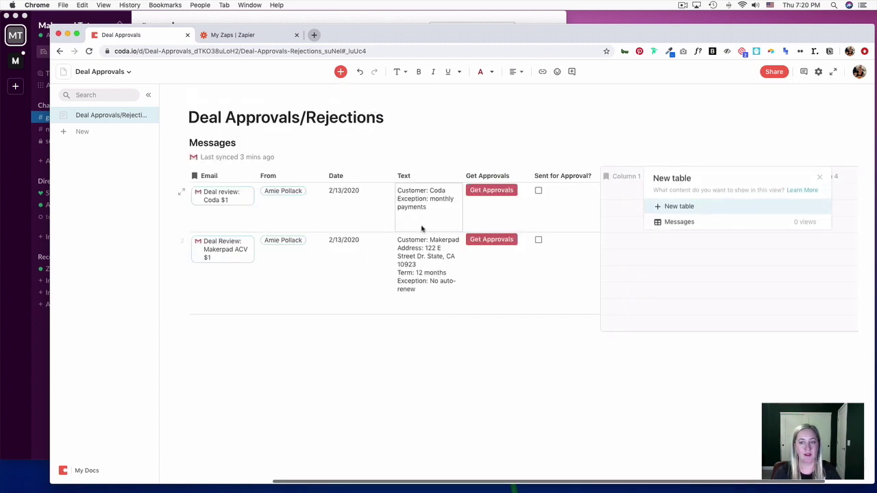
click(678, 207)
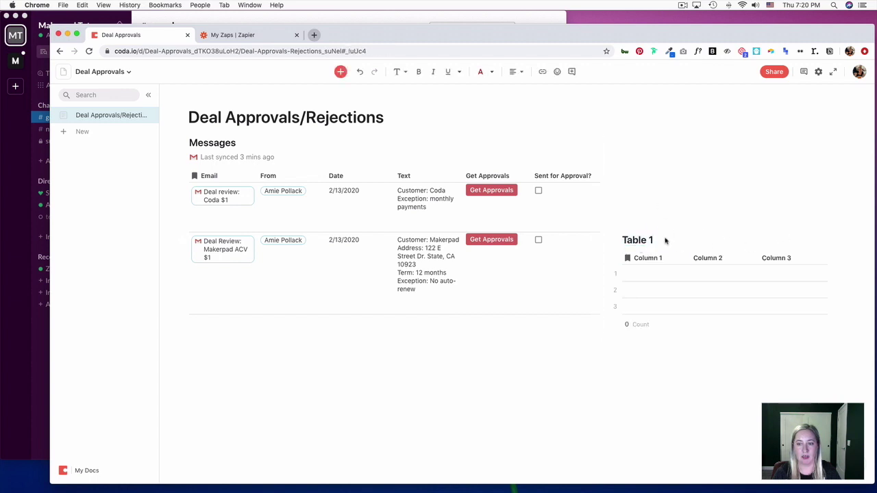
key(Return)
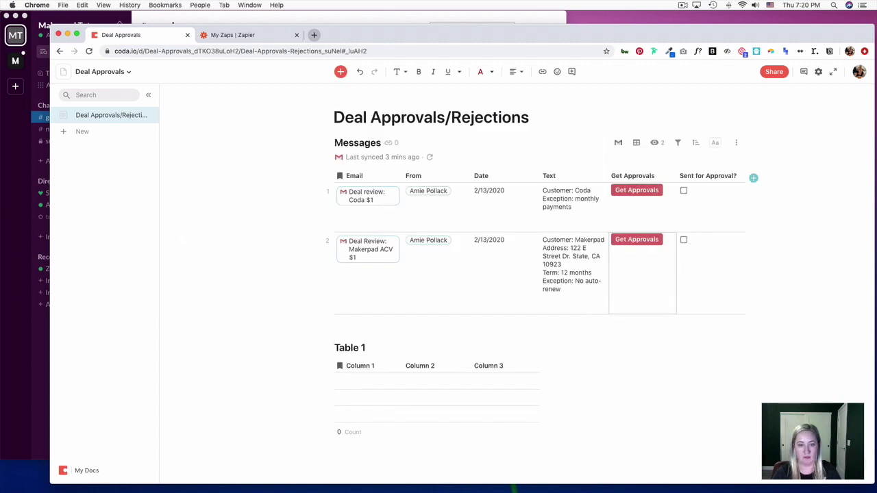
Rename the new table "Approvals/Rejections"
click(281, 348)
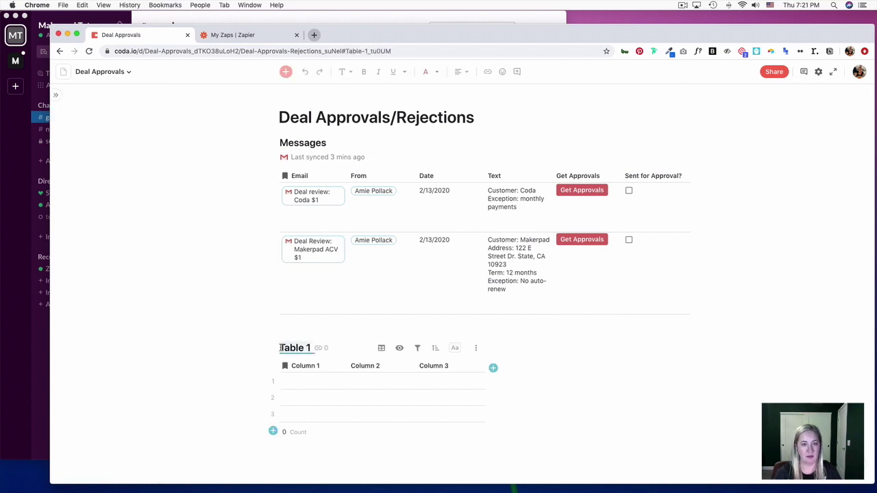
text(Appr)
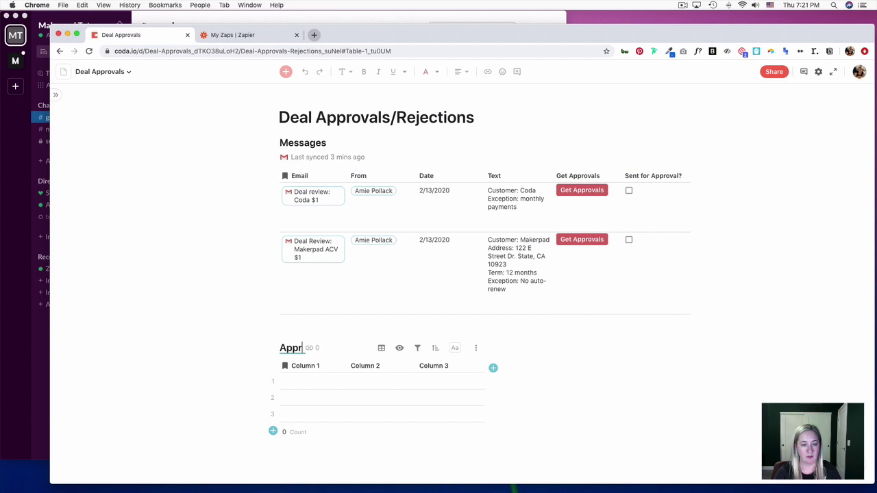
text(ovals/R)
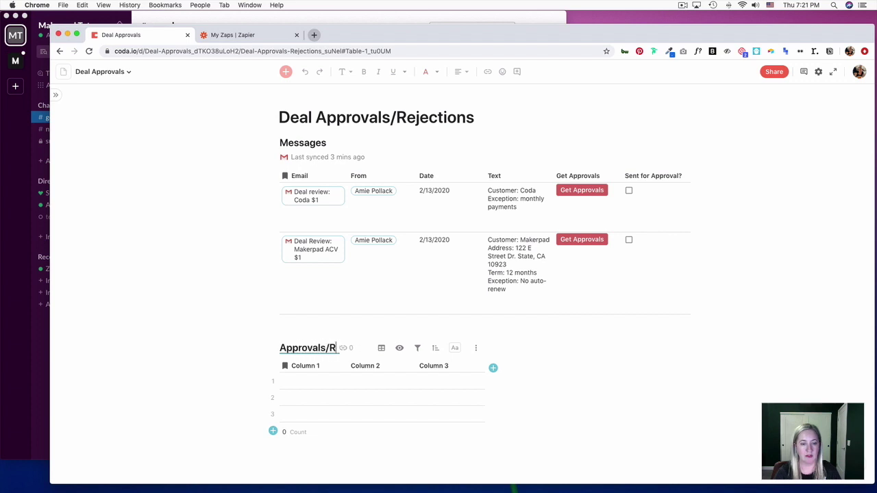
text(ejections)
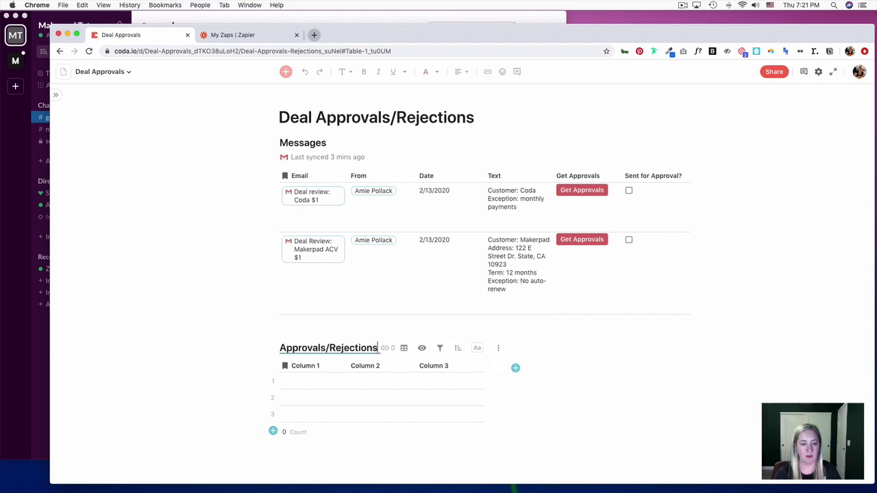
Rename the three columns of the Approvals/Rejections table to "Slack Message URL", "Text" and "Approved"
click(296, 366)
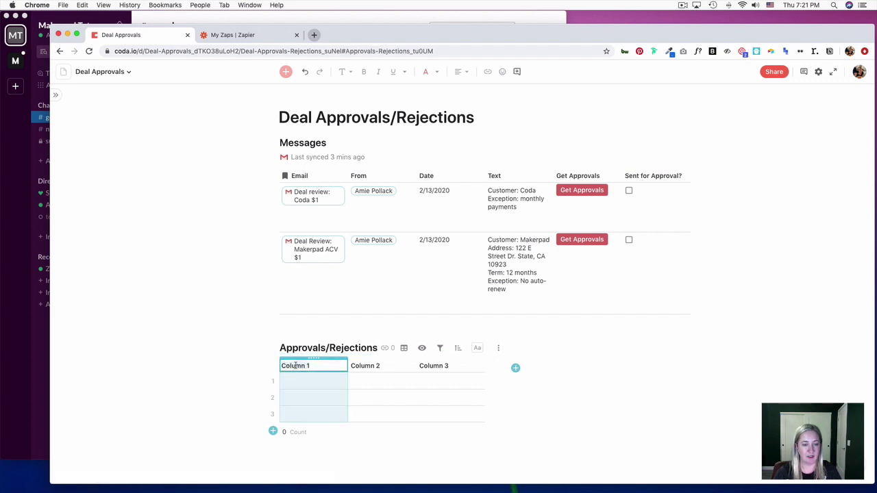
text(Slack Message URL)
key(Tab)
key(BackSpace)
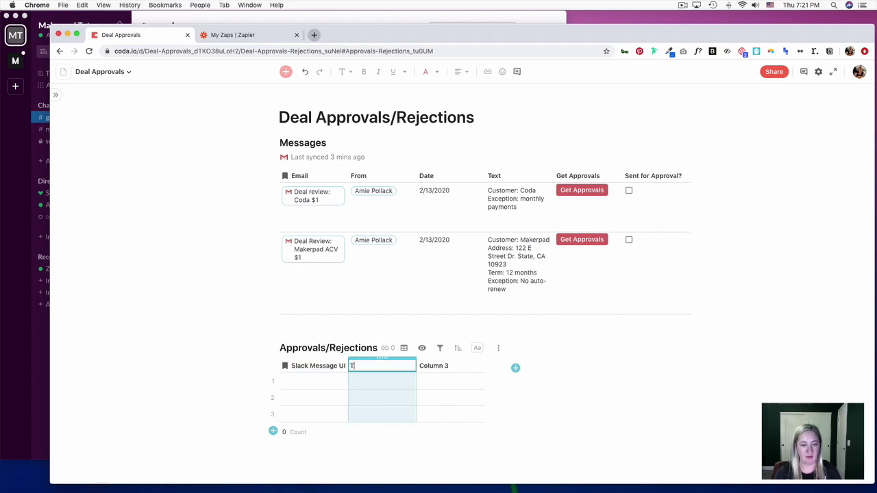
text(tE)
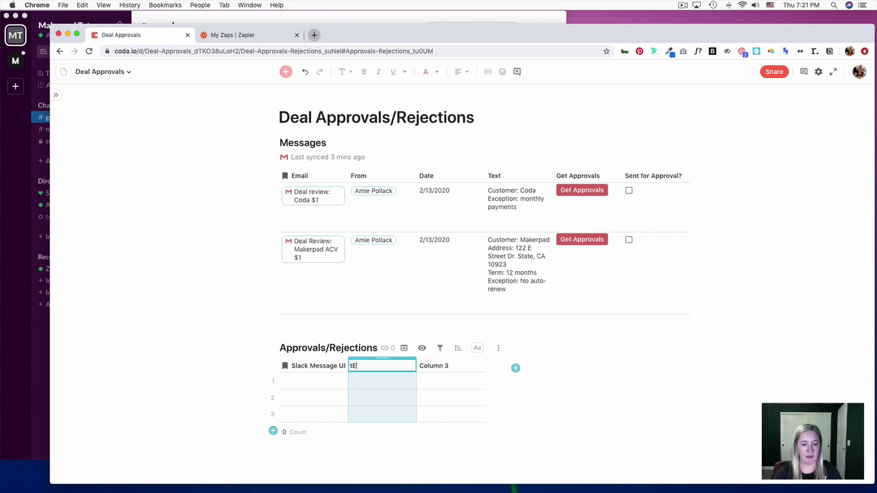
text(xt)
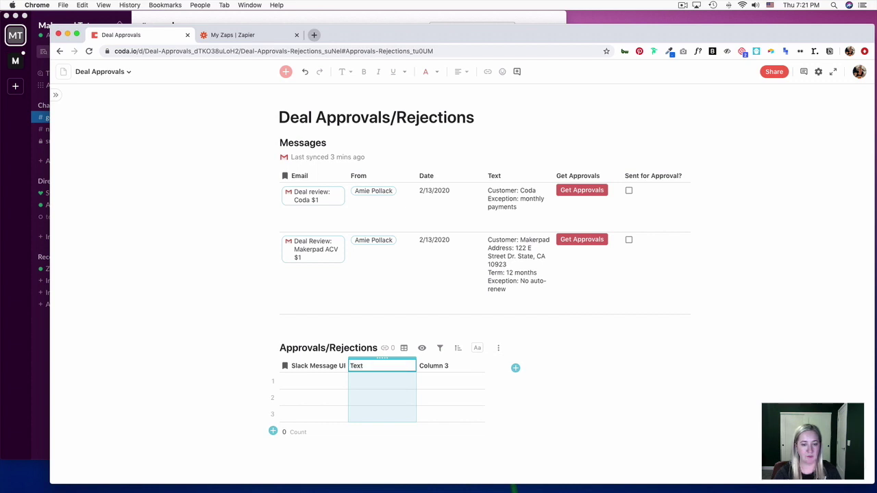
key(Tab)
text(A)
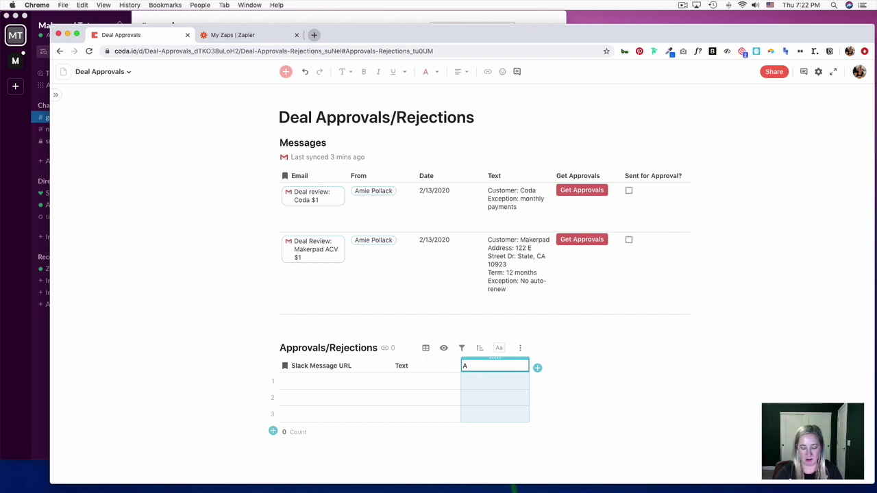
Add a text column after Approved in the Approvals/Rejections table and name it "Rejected"
click(537, 368)
click(537, 369)
click(537, 370)
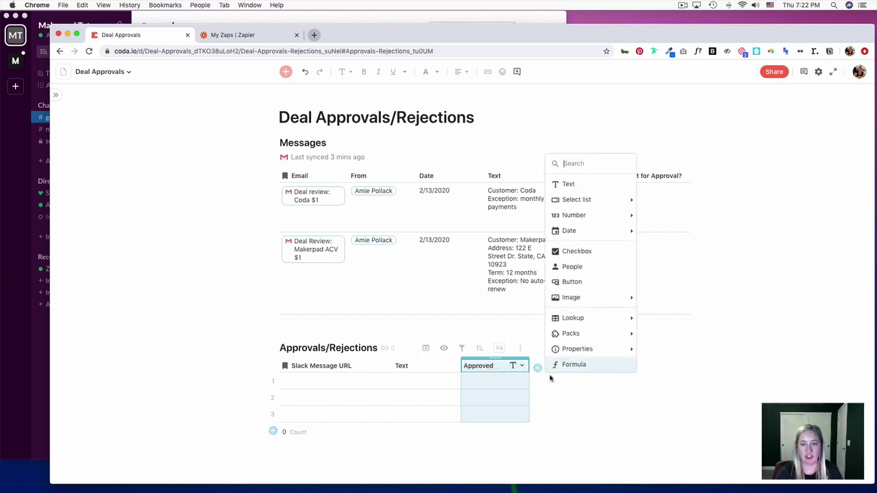
click(571, 185)
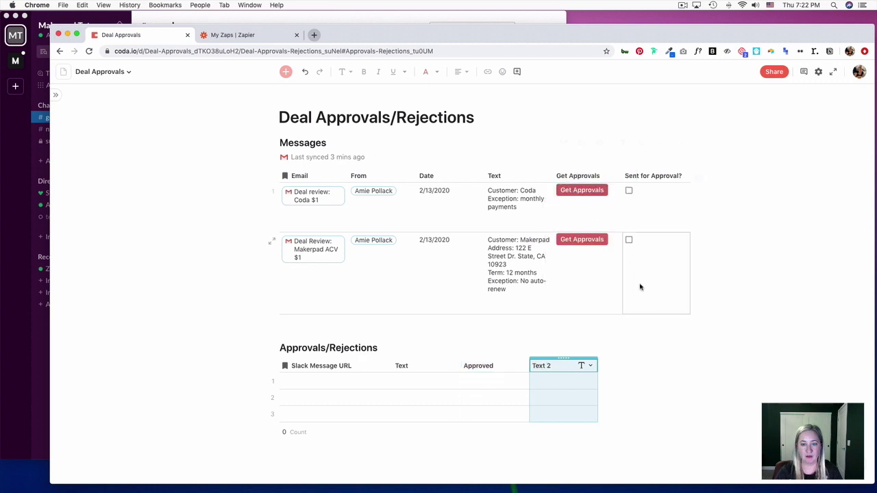
click(548, 366)
key(ctrl+a)
text(Re)
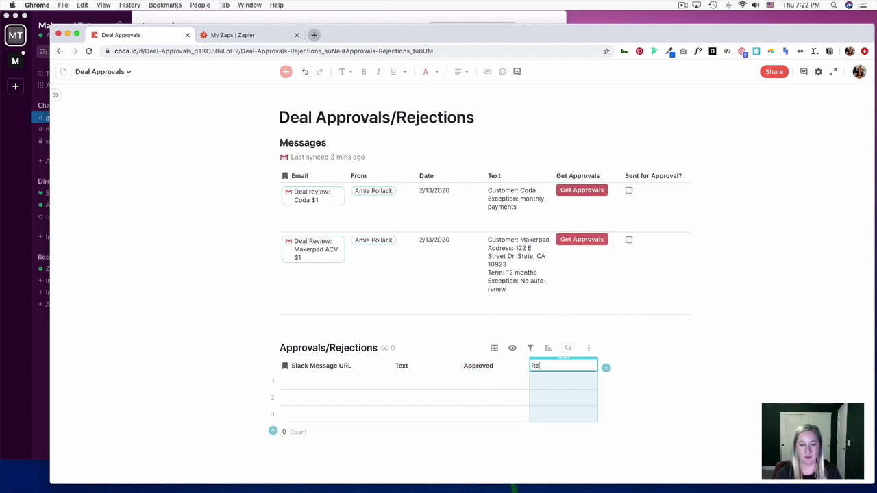
text(jected)
key(Return)
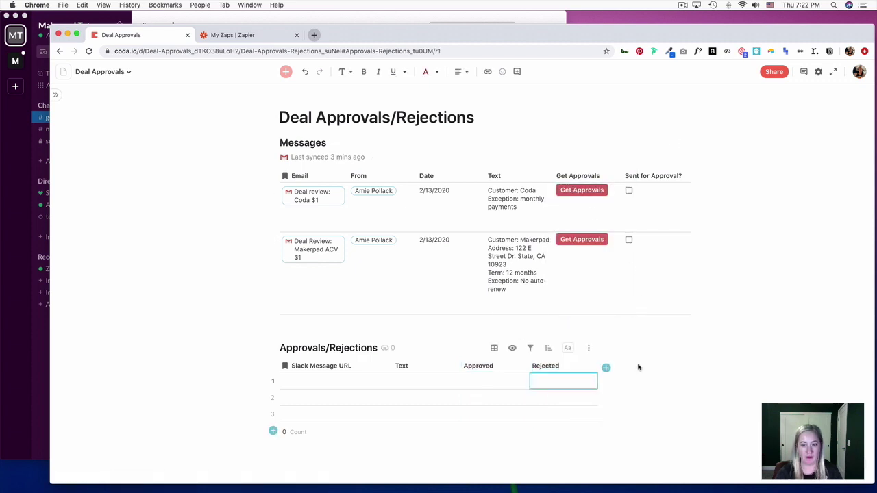
click(675, 367)
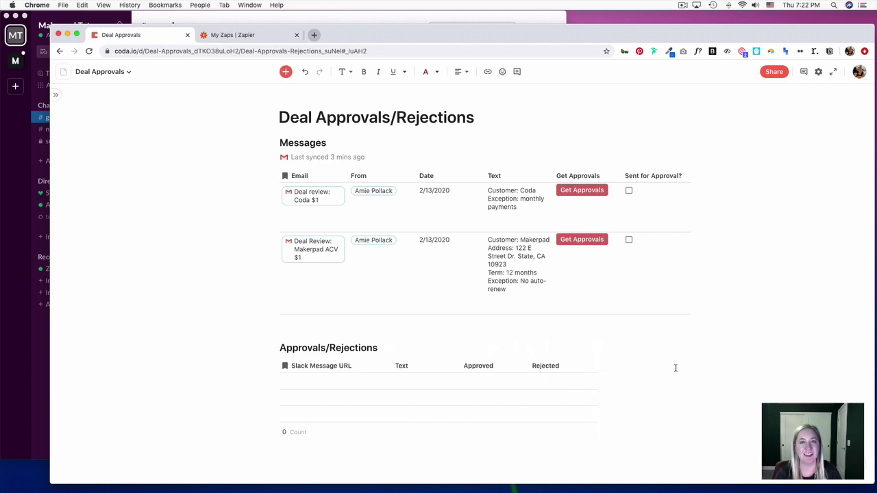
Switch to Zapier and create a new zap triggered by Slack's New Reaction Added event
key(ctrl+Tab)
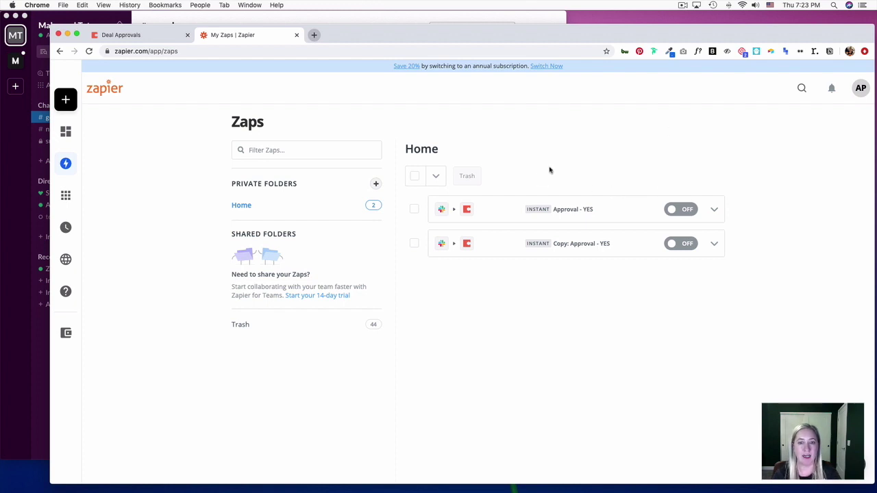
click(78, 101)
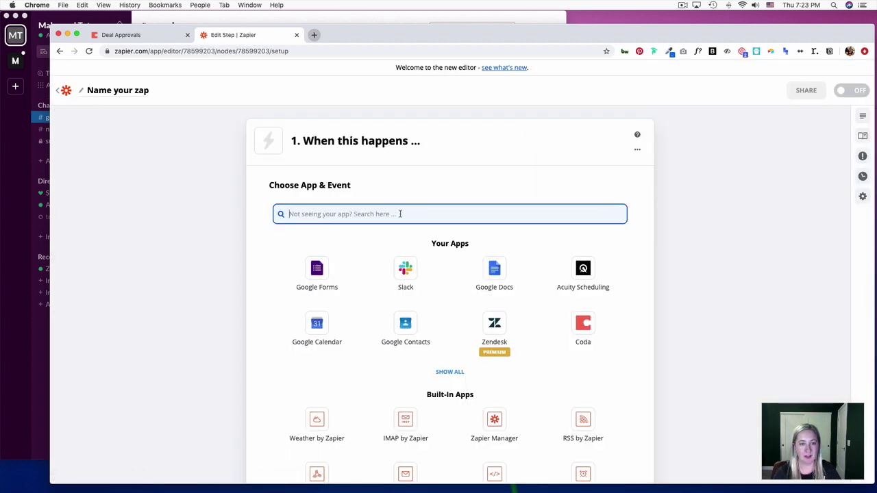
click(417, 274)
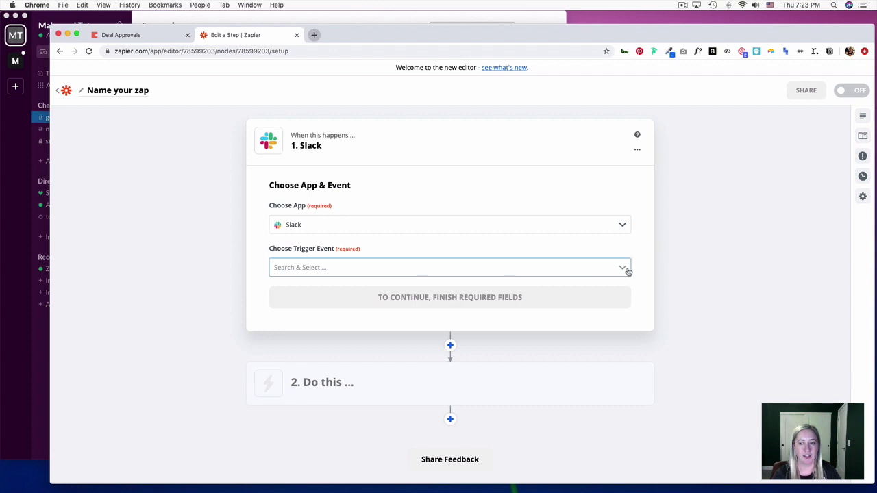
click(628, 272)
scroll(559, 317, down, 3)
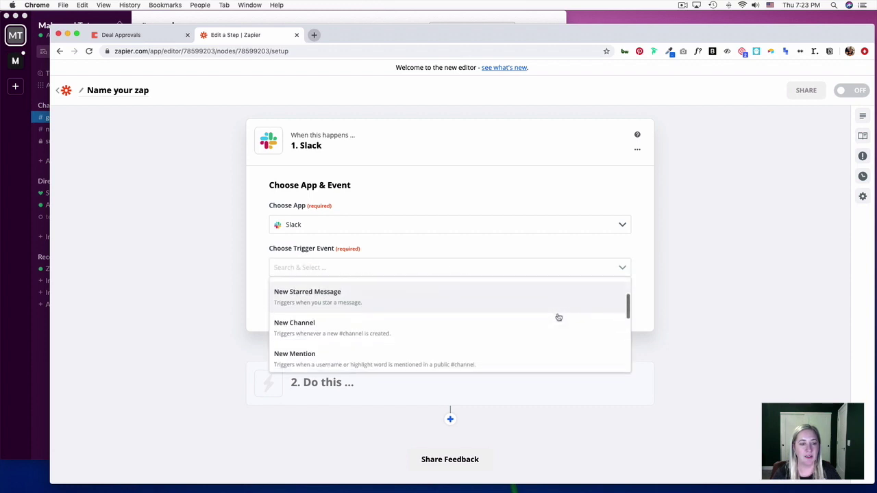
scroll(559, 318, down, 5)
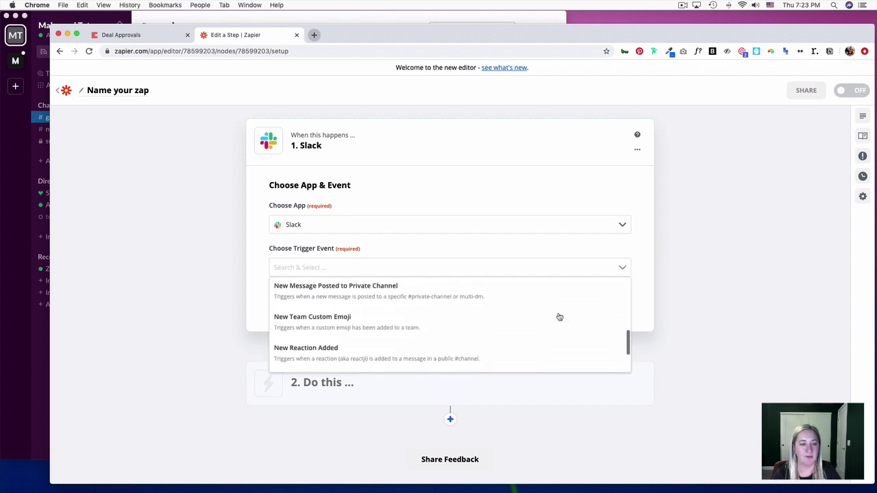
scroll(558, 317, down, 2)
click(498, 302)
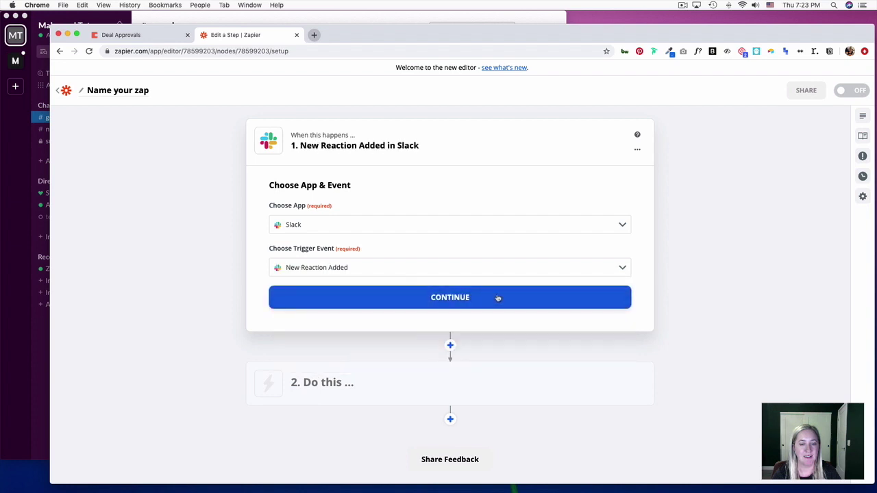
click(498, 298)
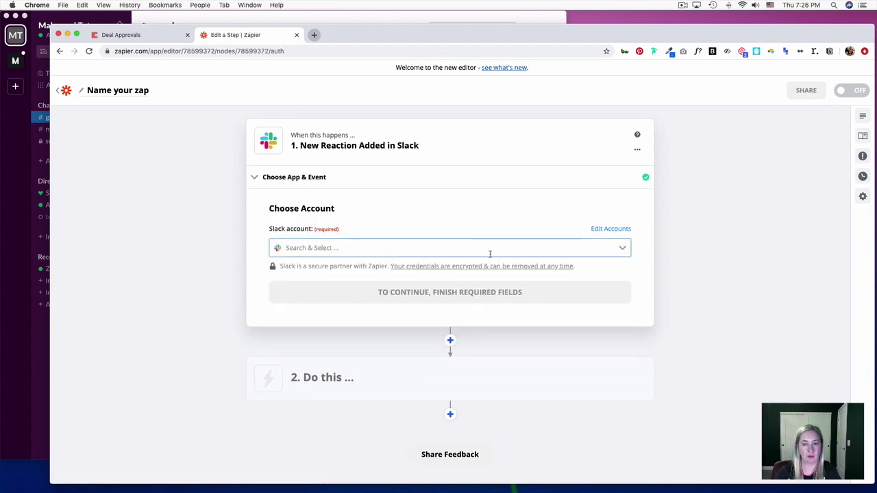
Connect the Slack account of the Makerpad Tutorial workspace to the trigger
click(625, 251)
click(610, 274)
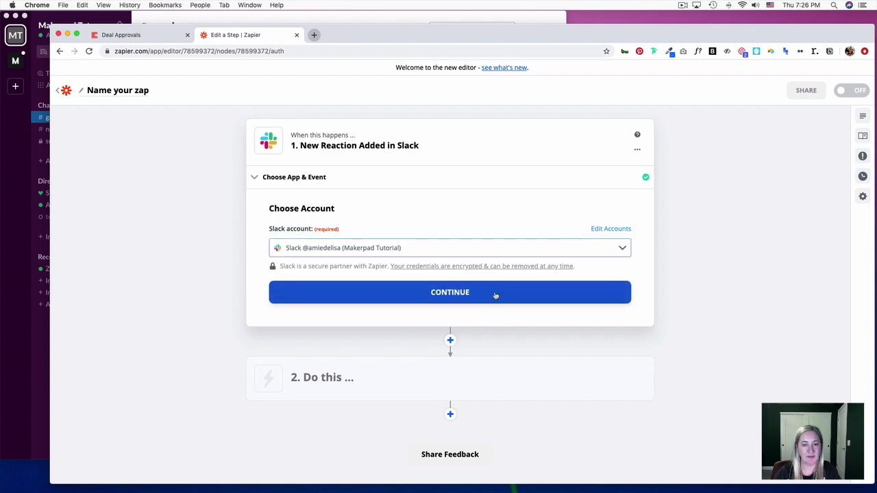
click(492, 295)
Limit the trigger to the simple_smile reaction in the general channel and complete the trigger setup
click(621, 268)
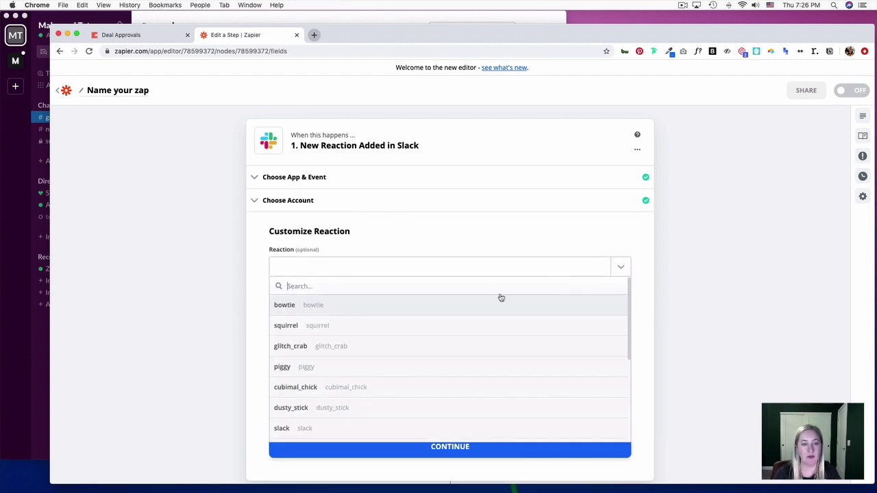
scroll(468, 355, down, 2)
scroll(468, 354, down, 3)
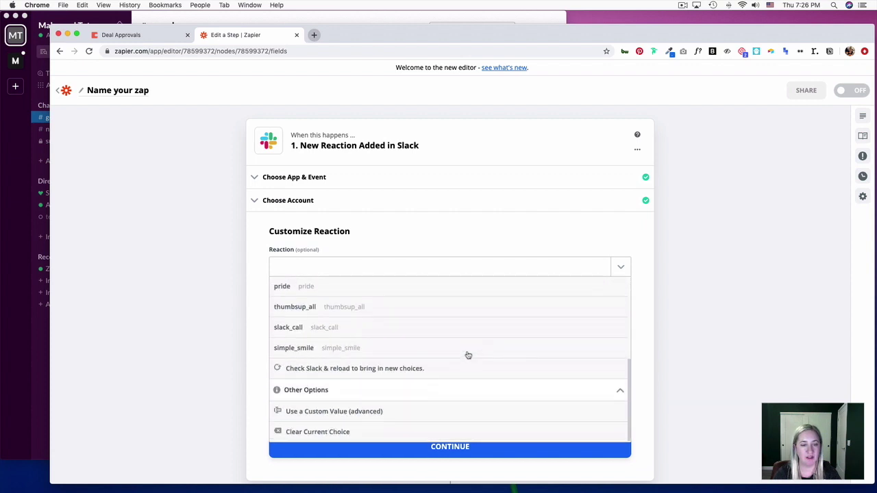
click(386, 348)
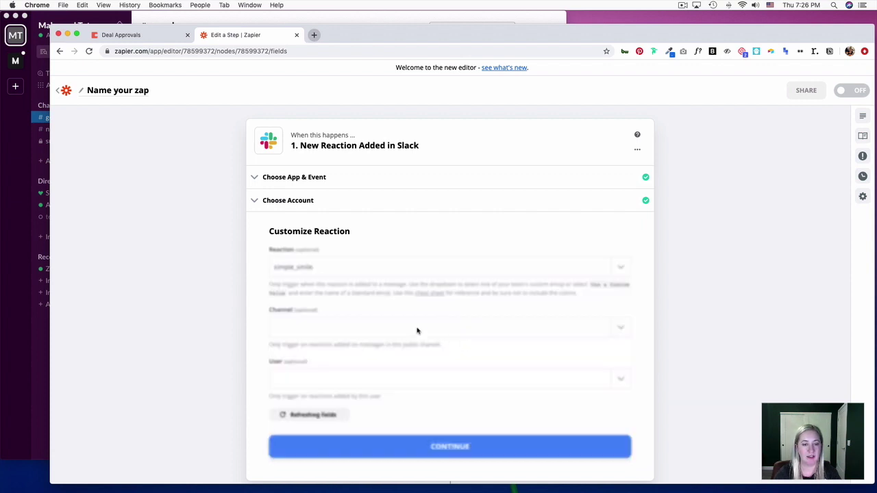
click(603, 330)
click(511, 370)
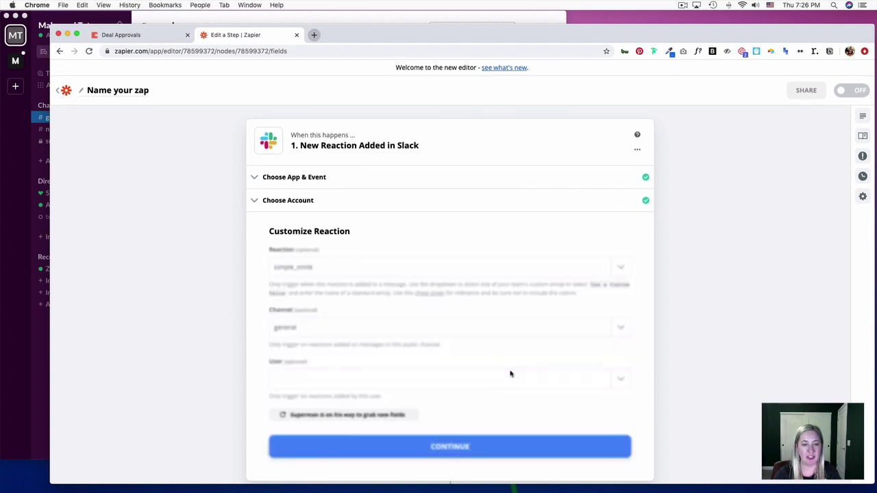
scroll(496, 361, down, 4)
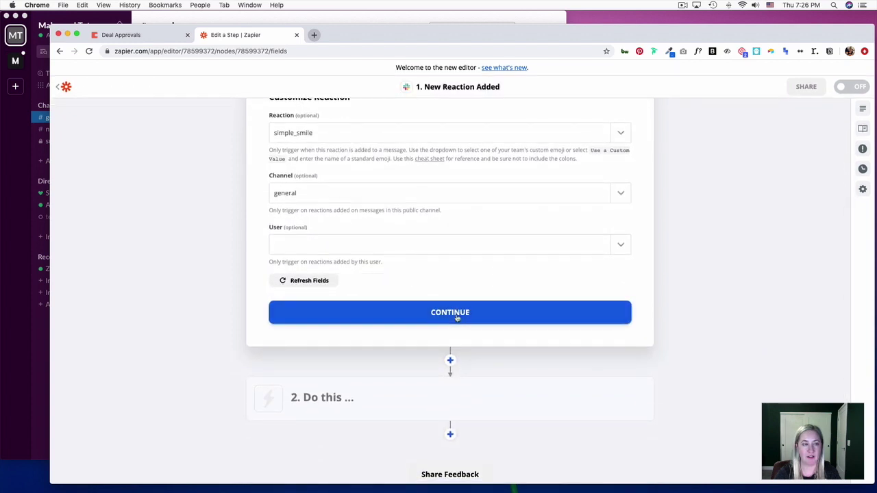
click(457, 312)
click(493, 247)
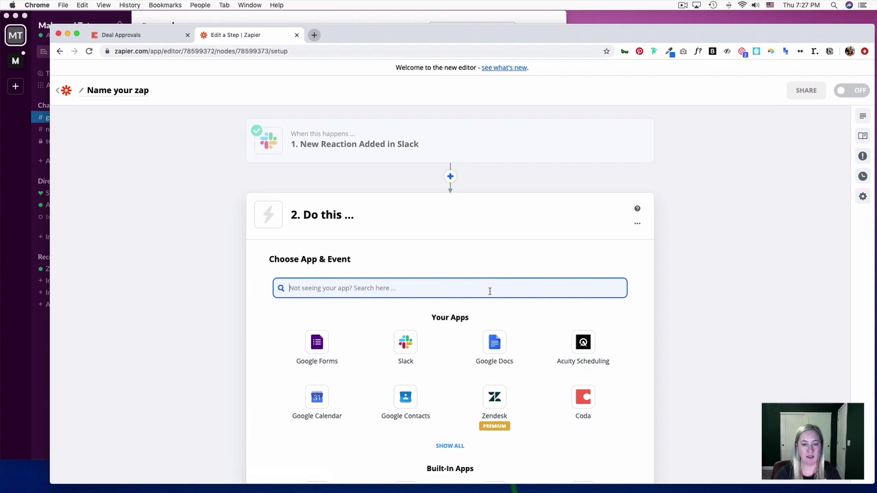
Set the zap's action to Create Row in Coda
click(581, 398)
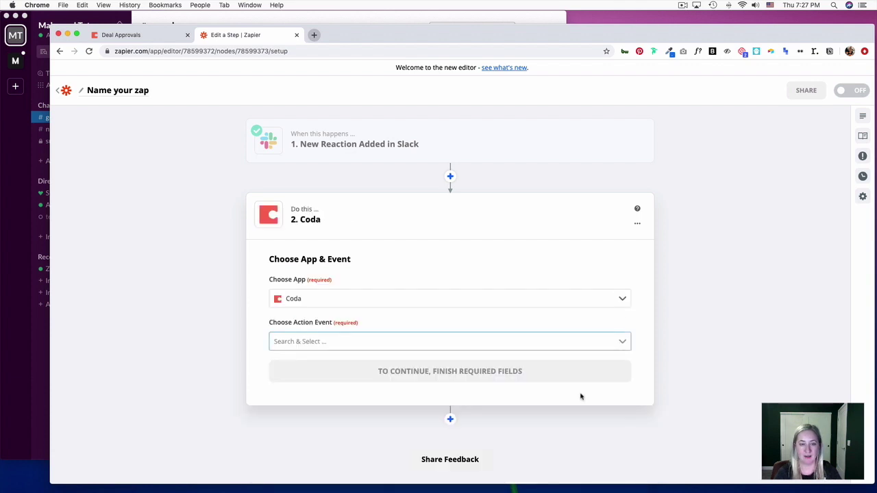
click(458, 335)
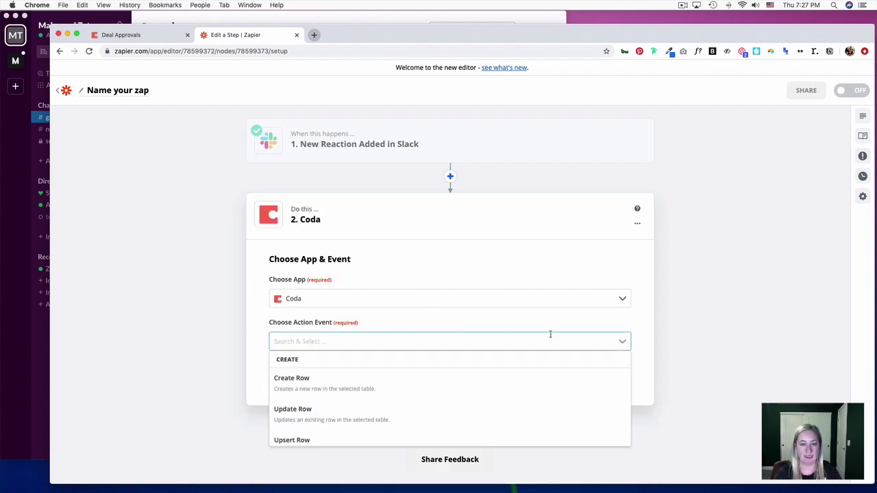
click(473, 384)
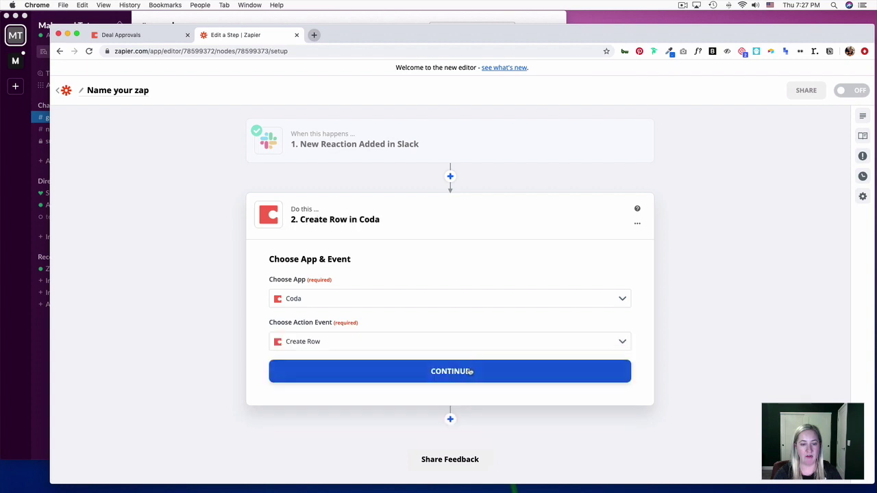
click(471, 372)
Use the existing private Coda account for the Create Row action
click(568, 319)
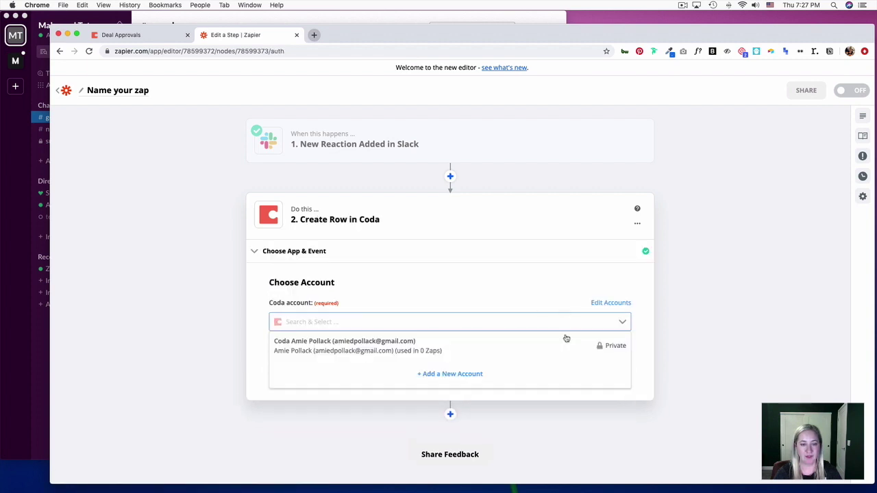
click(550, 348)
click(523, 367)
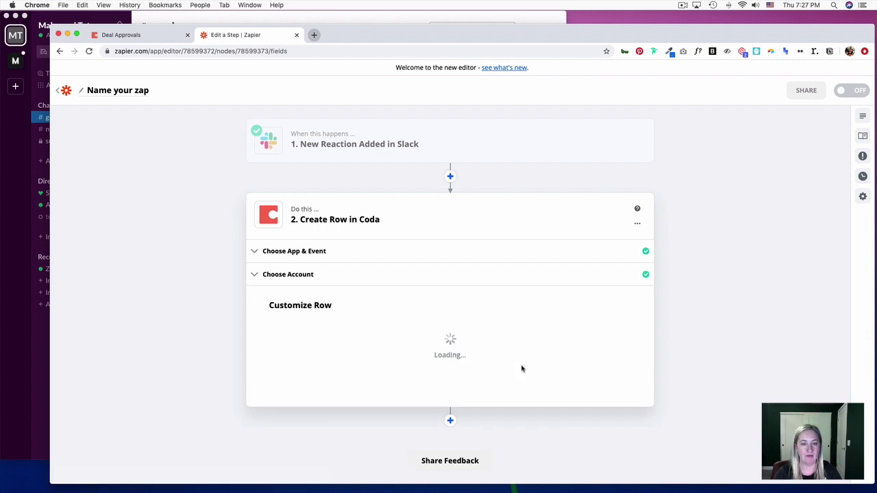
Set the action's document to Deal Approvals and its table to Approvals/Rejections
click(625, 345)
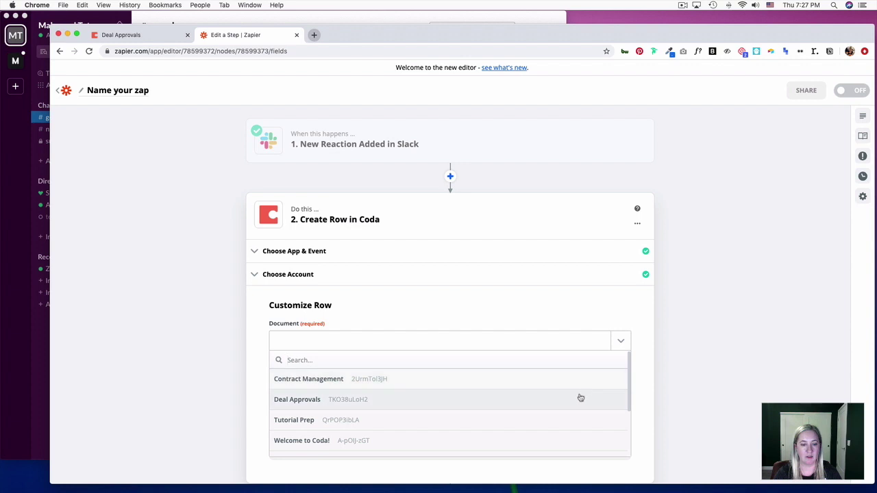
click(580, 397)
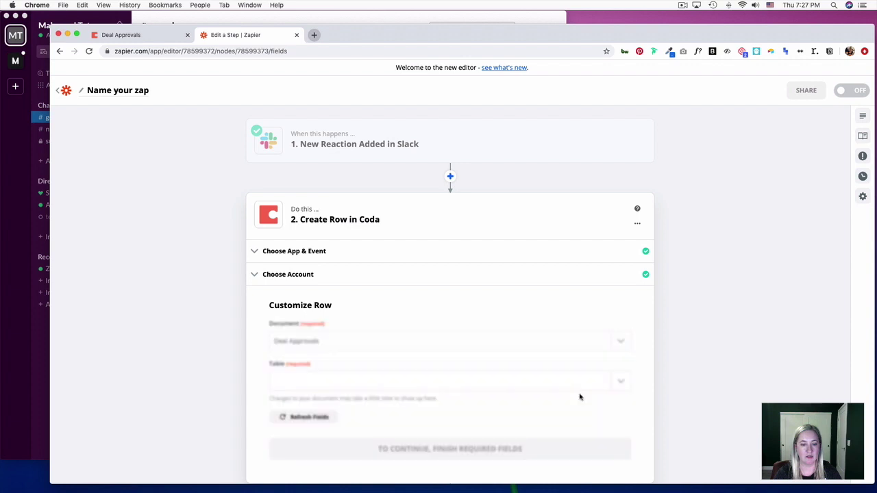
click(620, 378)
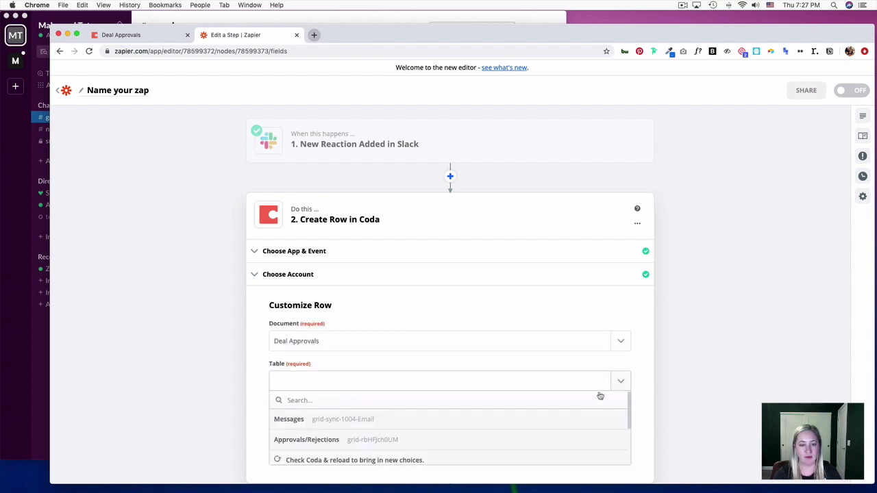
click(552, 442)
Map the Slack Message URL column of the new Coda row to the trigger's Message Permalink
scroll(558, 391, down, 3)
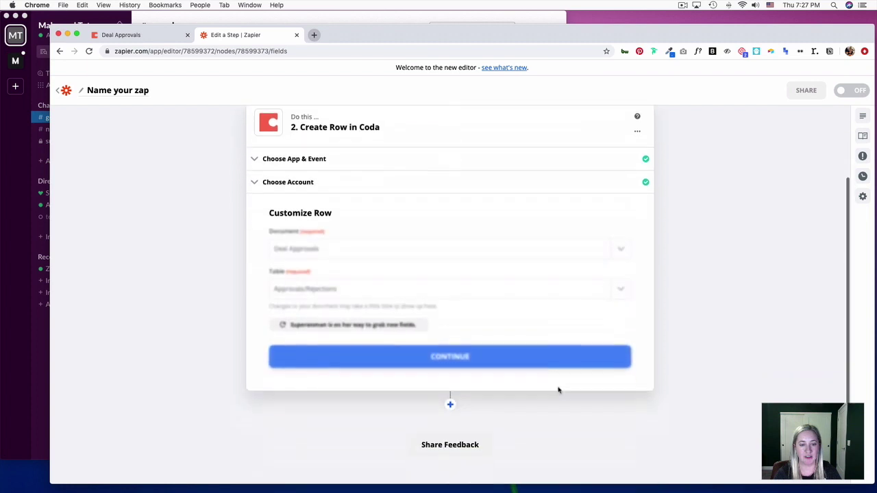
scroll(490, 340, down, 2)
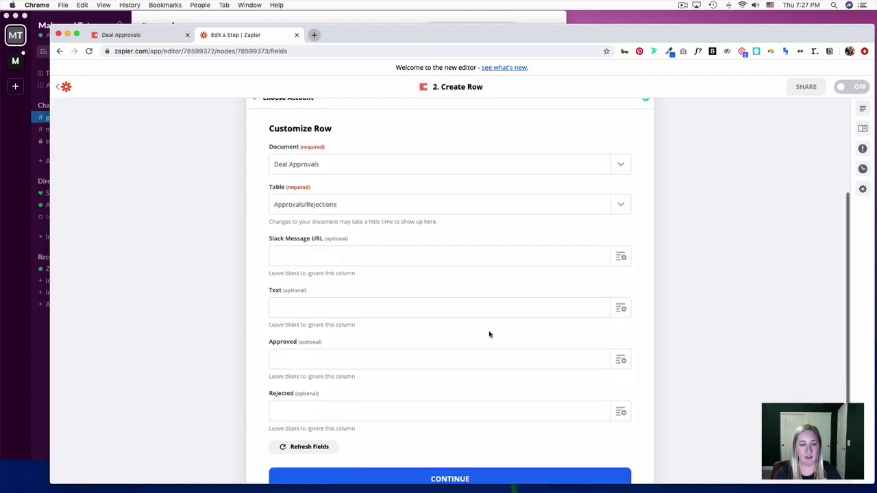
click(510, 256)
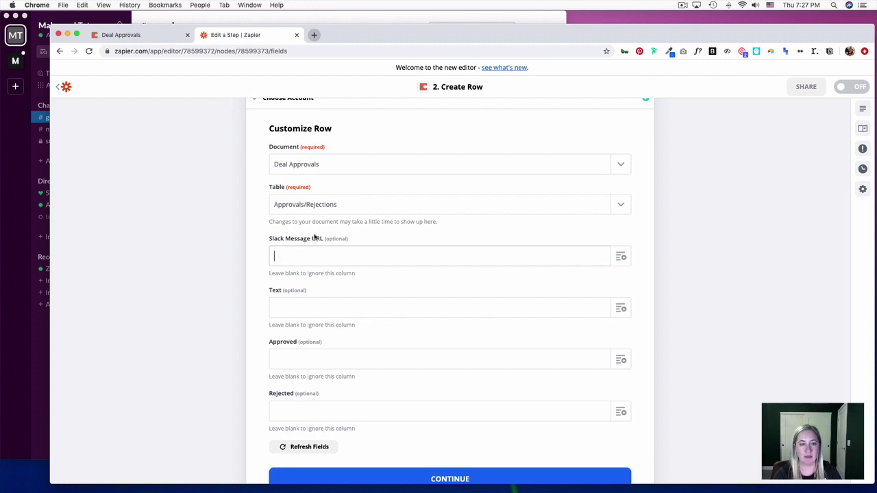
click(620, 257)
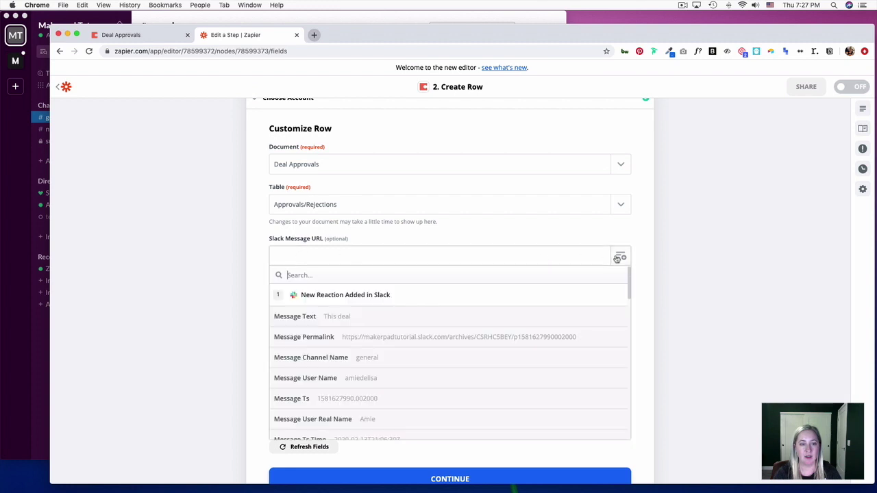
click(379, 341)
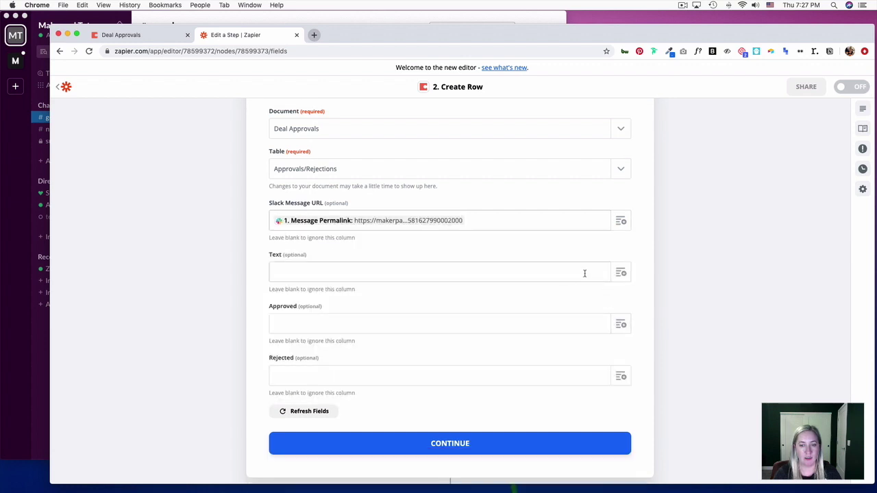
Map the row's Text column to the Slack trigger's Message Raw Text
click(621, 273)
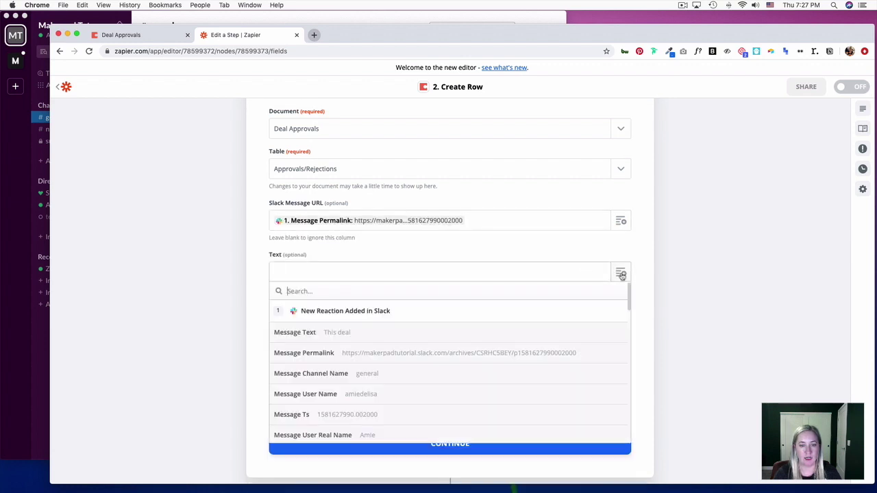
scroll(456, 378, down, 5)
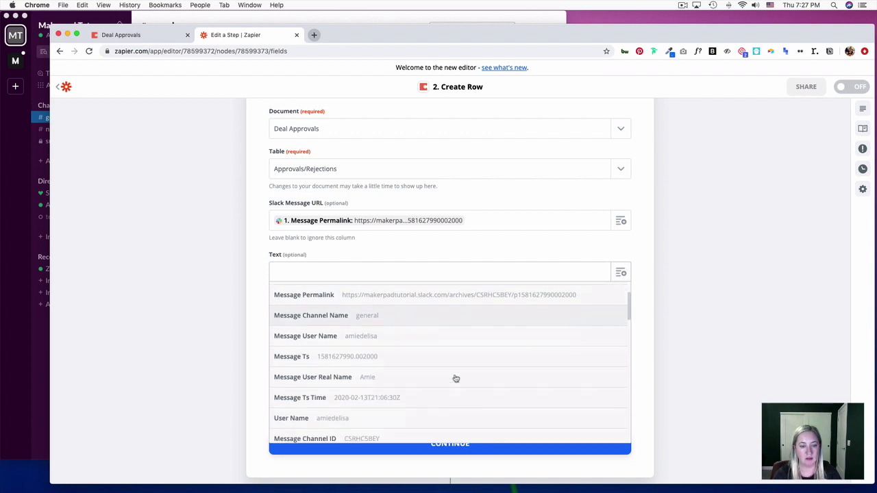
scroll(456, 378, down, 3)
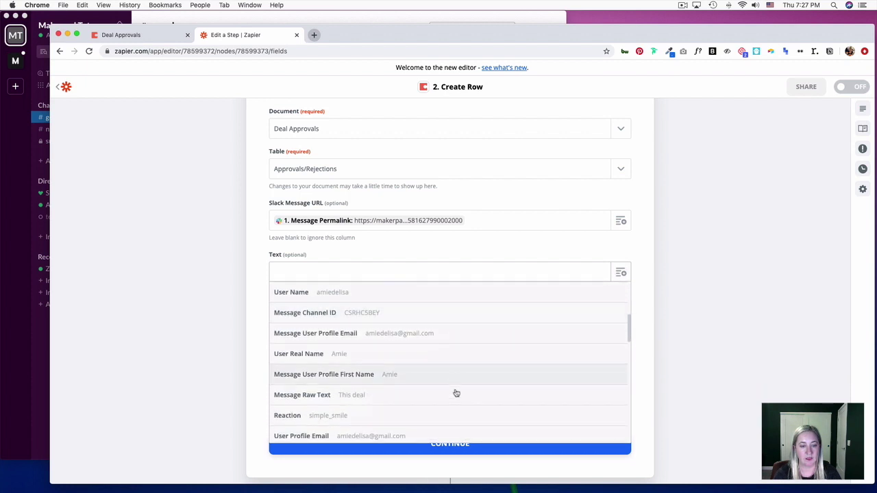
click(459, 393)
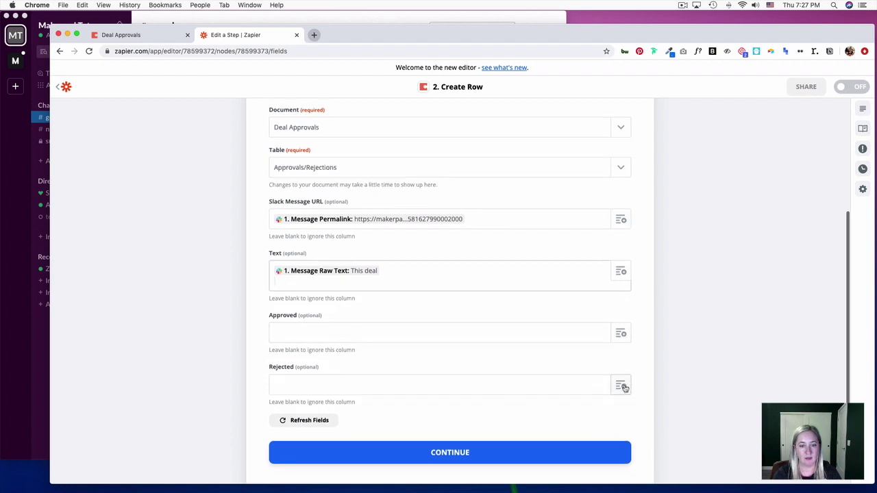
Map the row's Approved column to the Slack trigger's Reaction value, leaving Rejected empty
scroll(544, 445, up, 1)
click(541, 349)
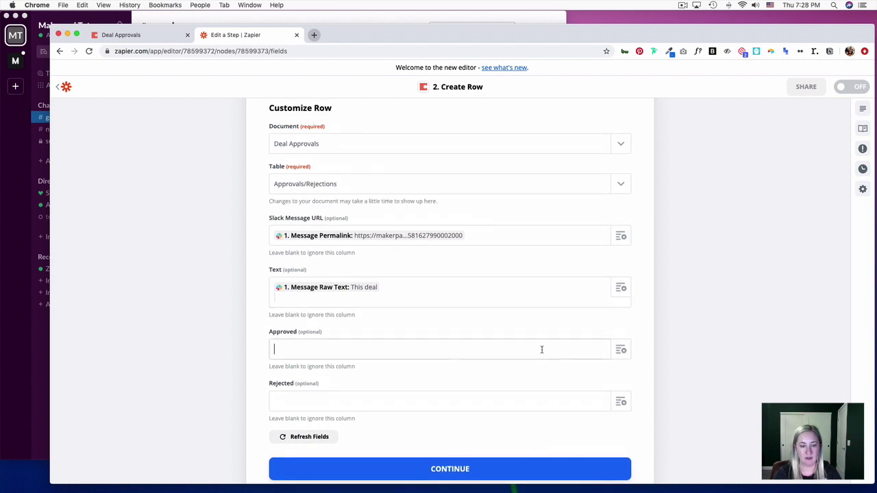
click(621, 350)
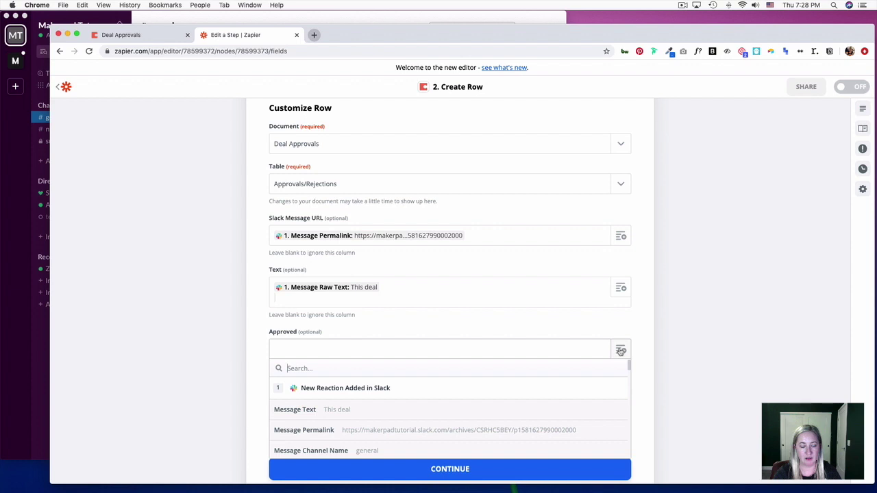
scroll(525, 407, down, 10)
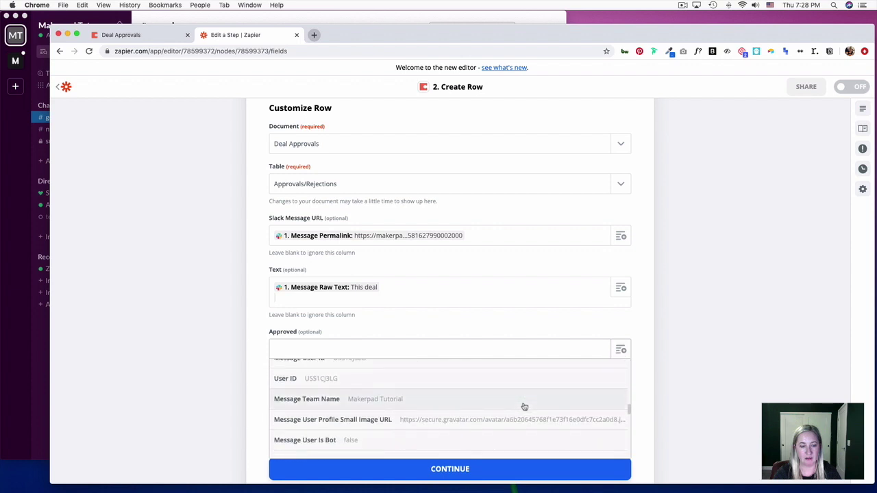
scroll(524, 407, up, 3)
scroll(524, 407, down, 5)
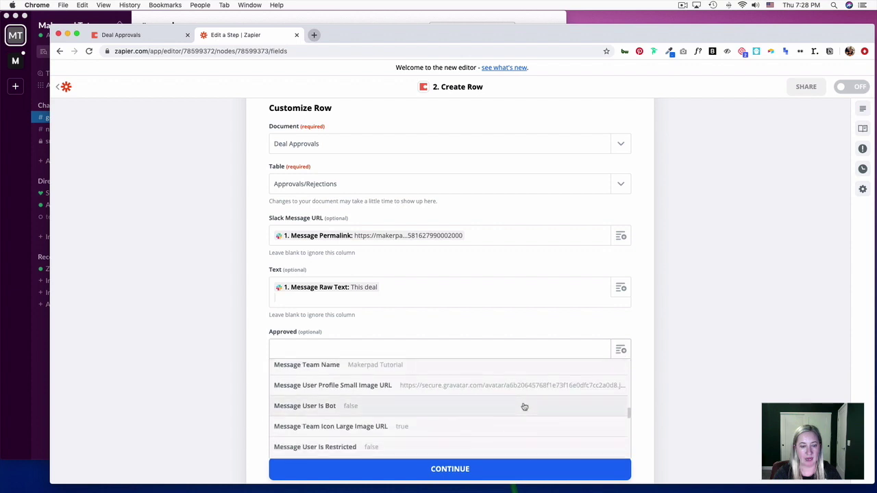
click(525, 407)
Complete the row setup, send a test row to Coda, and turn the zap on
scroll(480, 439, down, 2)
click(466, 415)
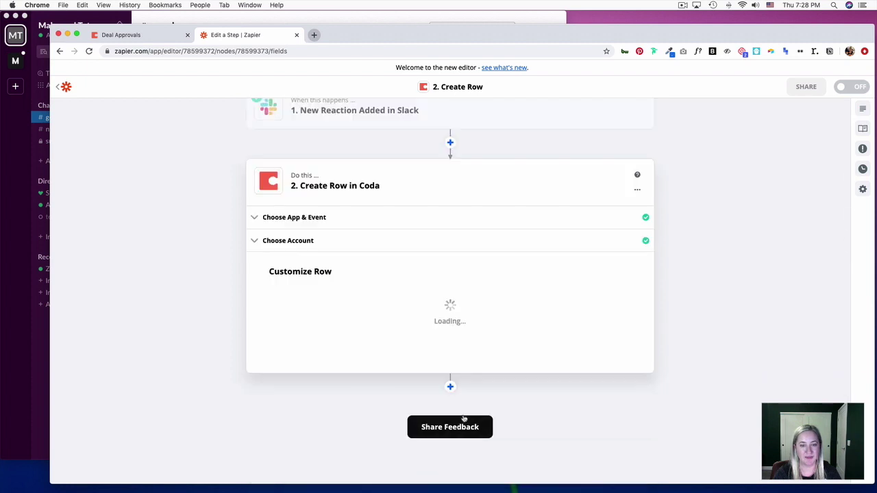
click(490, 343)
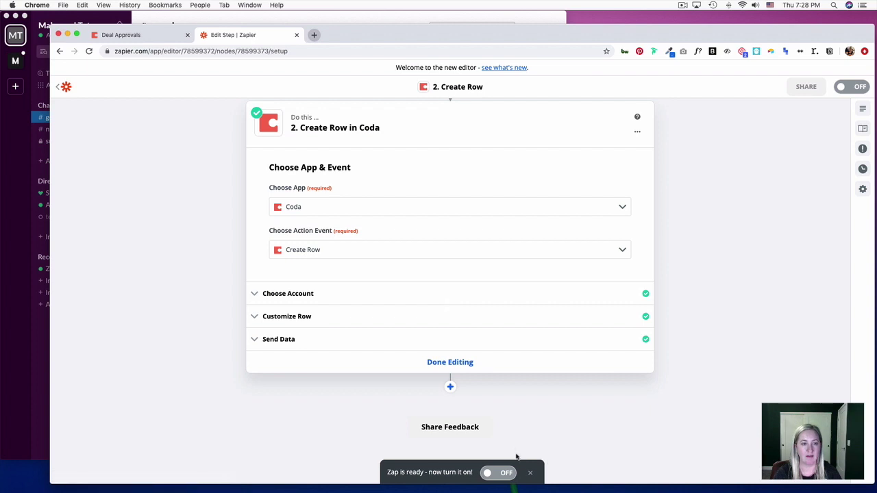
click(494, 474)
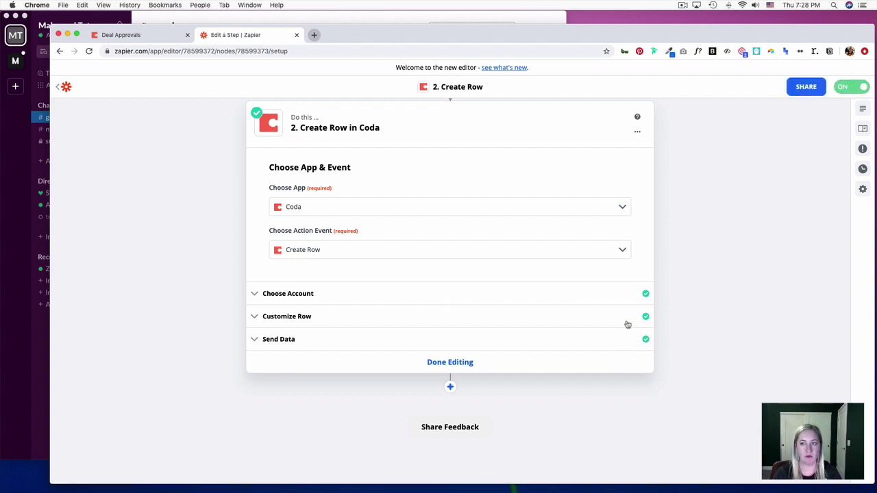
Name the zap "Approvals - Yes"
click(115, 91)
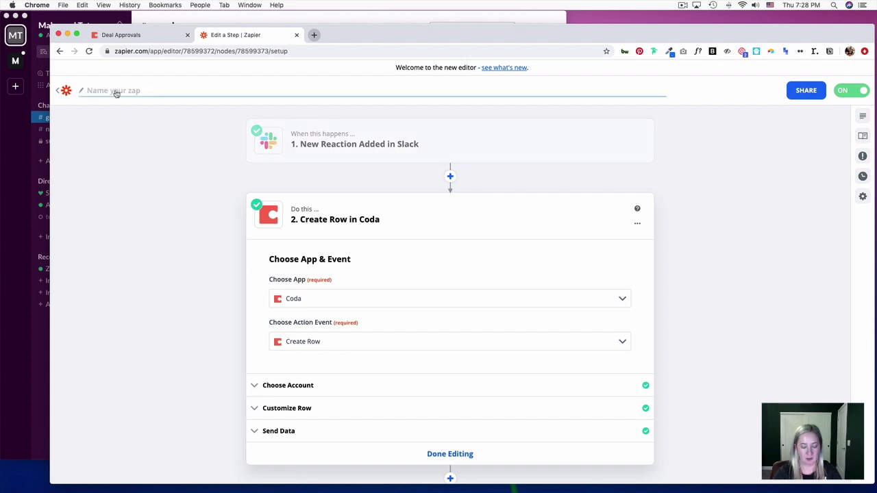
text(Approvals - Yes)
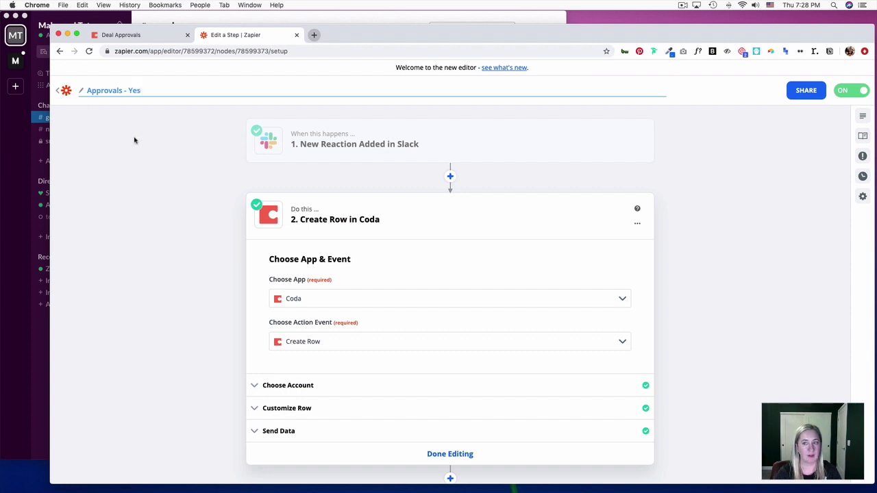
click(135, 140)
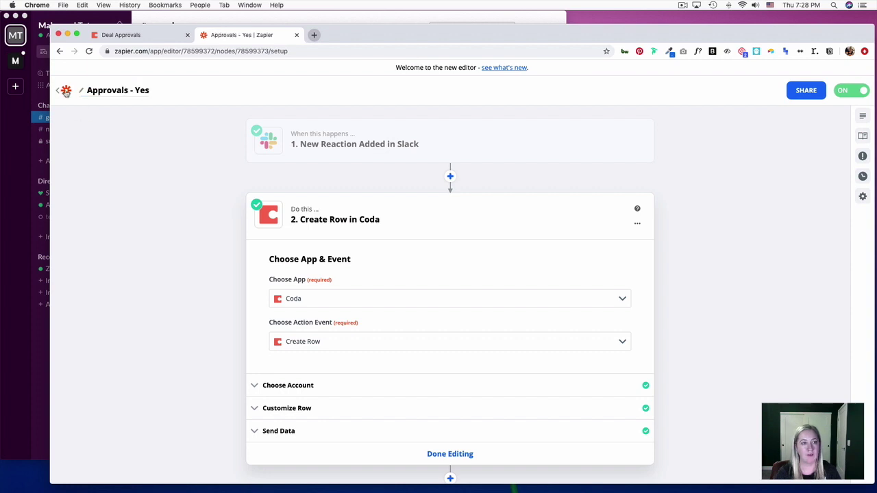
Return to the zap list, duplicate the Approvals - Yes zap, and open the copy for editing
click(61, 93)
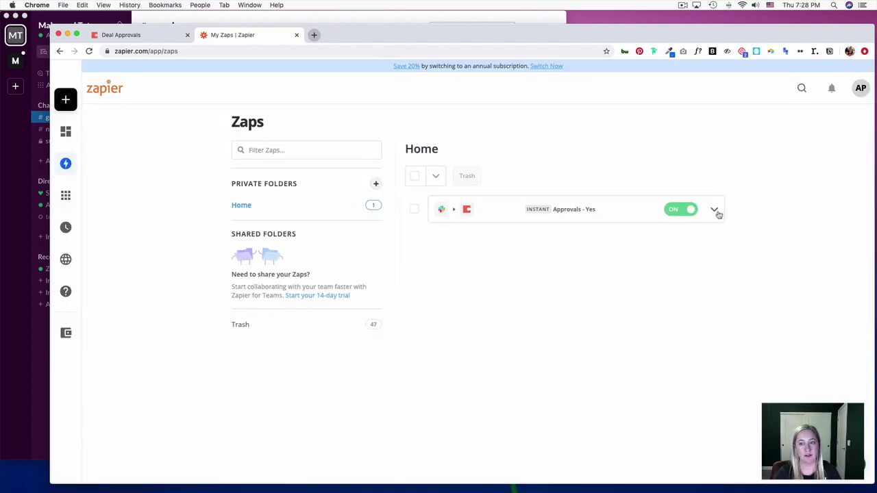
click(716, 210)
click(692, 319)
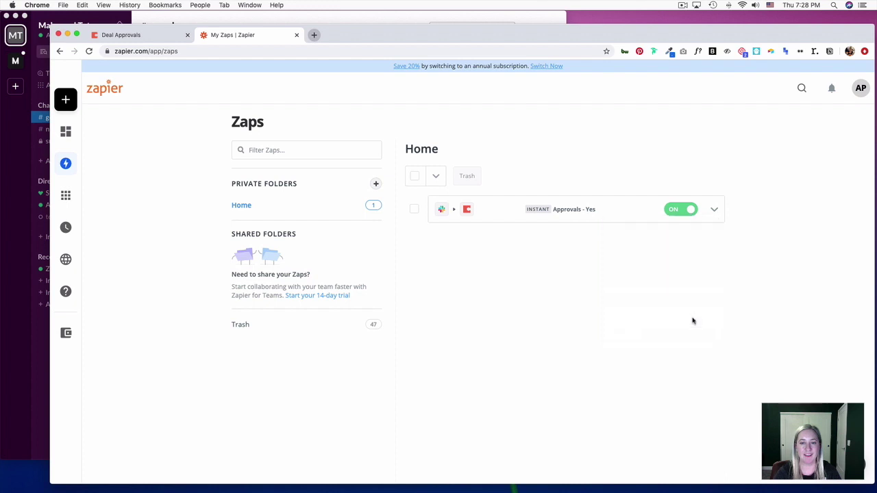
click(615, 250)
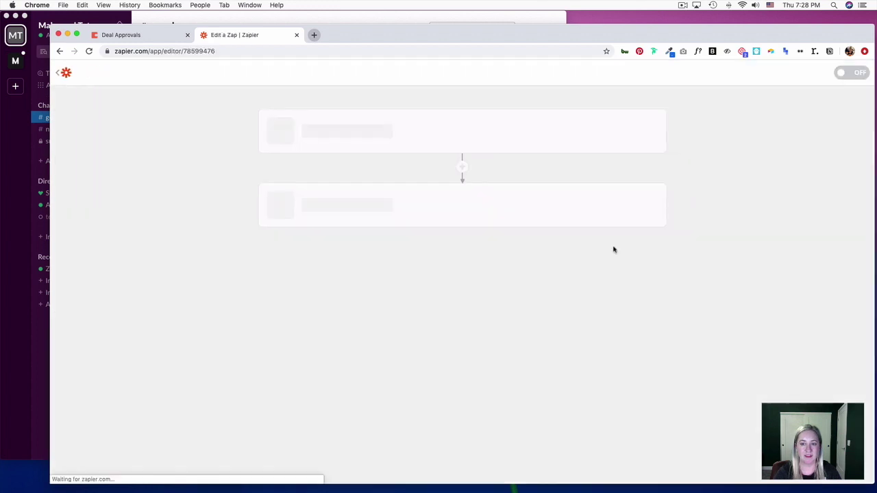
Set the copied zap's Slack trigger reaction to glitch_crab and finish editing the trigger
click(465, 151)
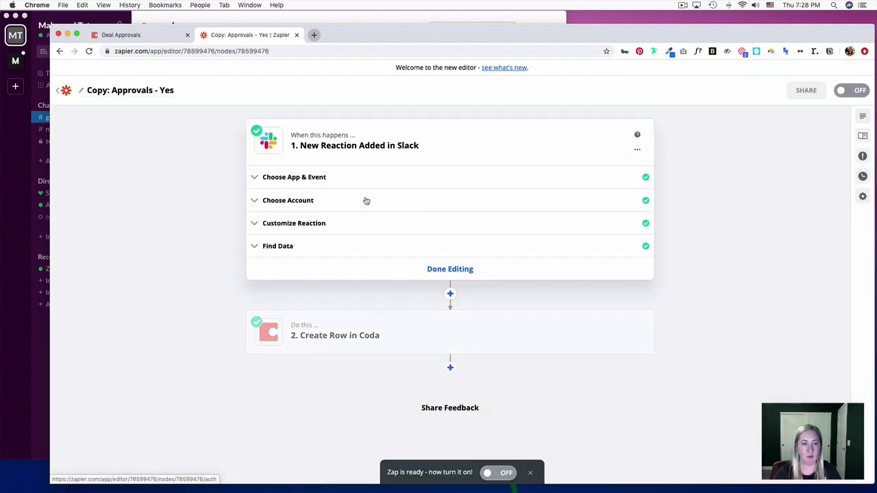
click(288, 203)
click(367, 316)
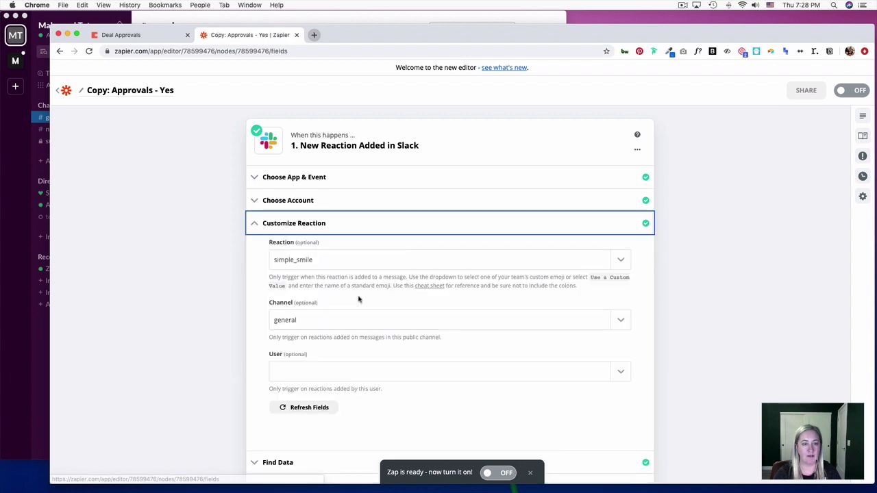
click(623, 259)
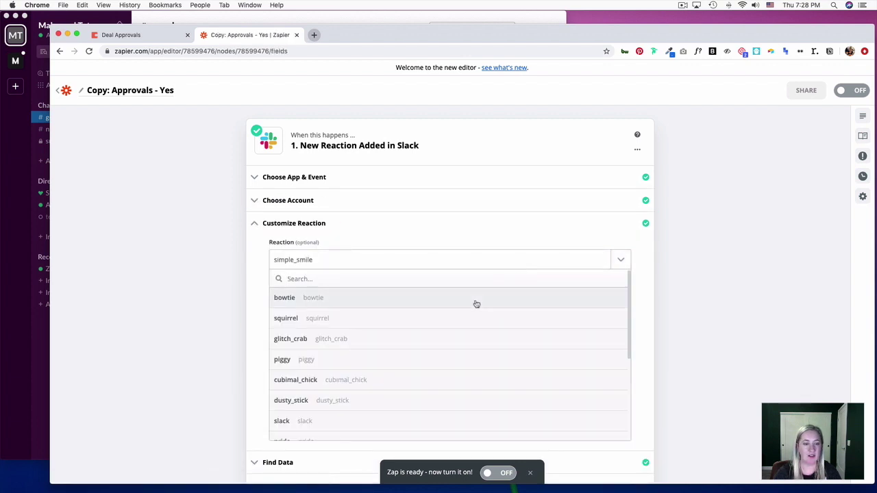
scroll(475, 304, down, 2)
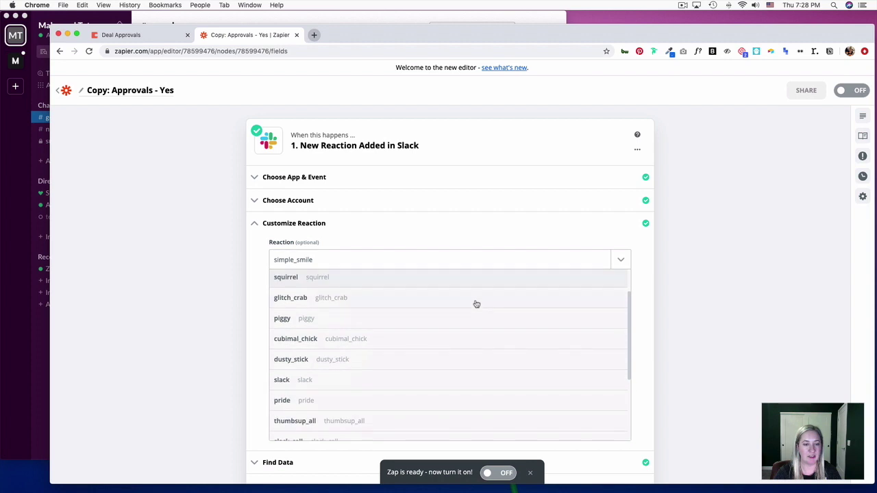
click(374, 299)
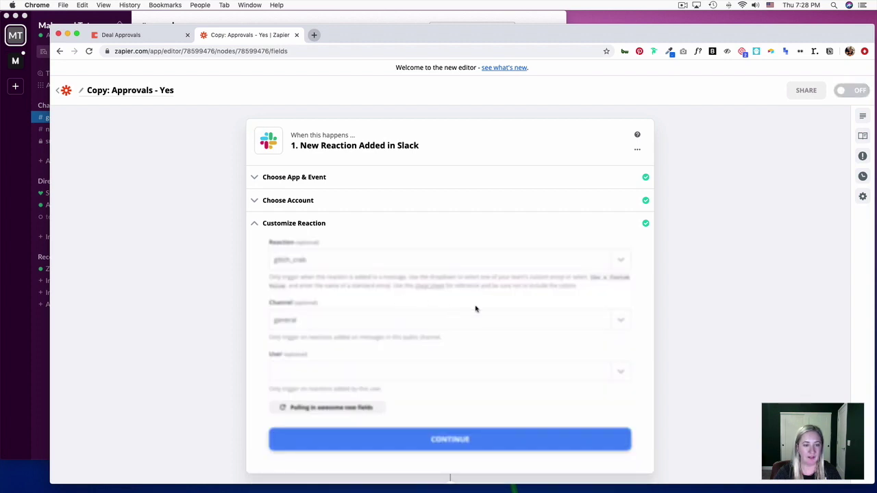
click(536, 436)
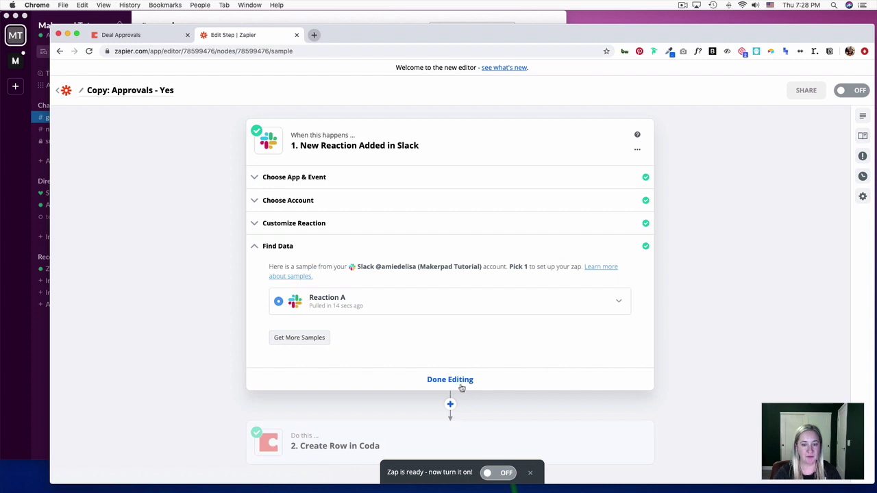
click(461, 385)
Clear the Approved column mapping in the copied zap's Create Row action
click(454, 220)
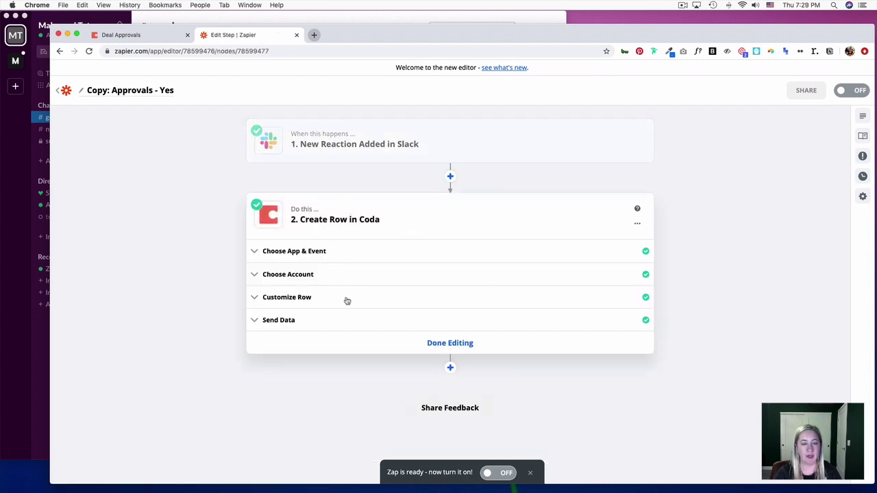
click(288, 297)
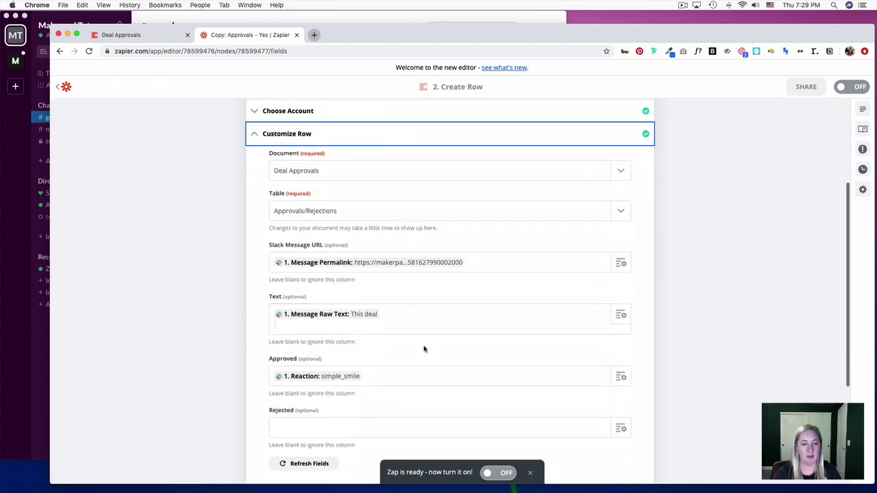
click(421, 329)
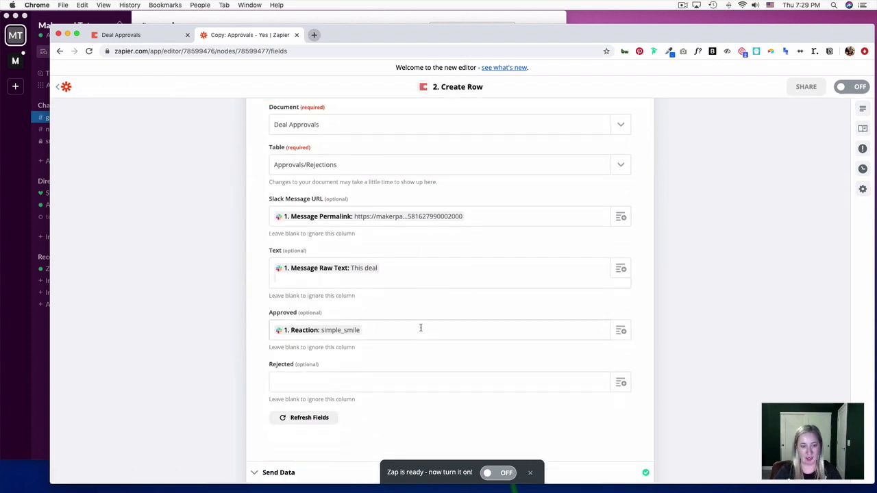
key(BackSpace)
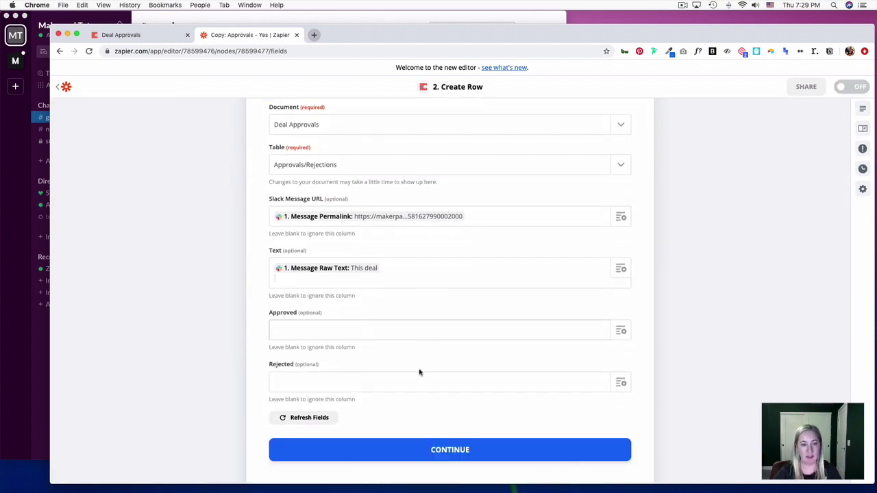
Map the Rejected column to the trigger's Reaction value, continue past the row setup, and turn the copied zap on
click(441, 383)
click(620, 384)
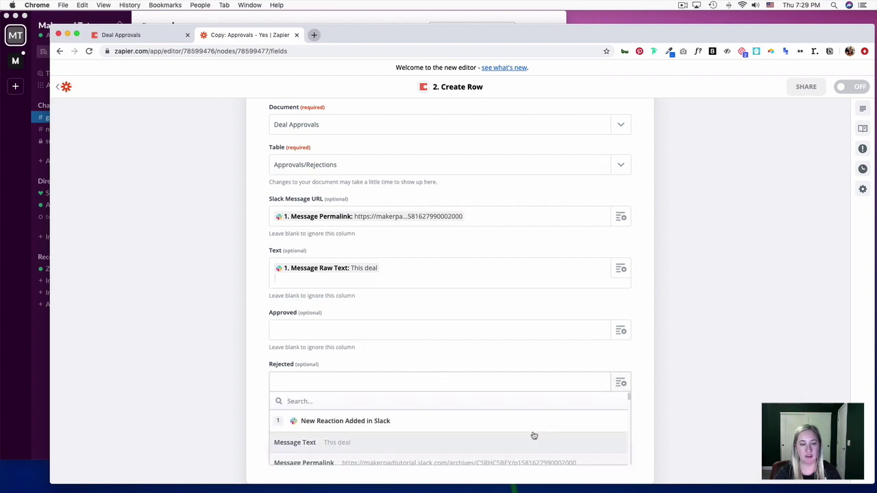
scroll(529, 431, down, 3)
click(517, 412)
click(495, 451)
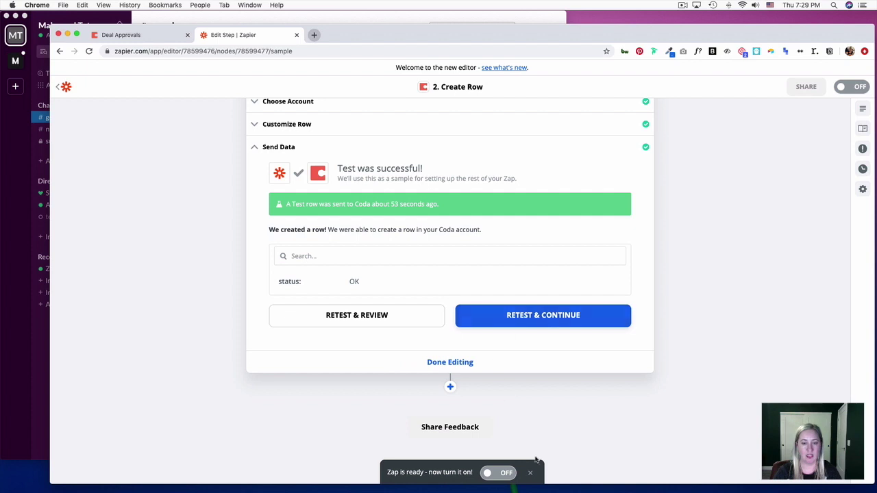
click(506, 474)
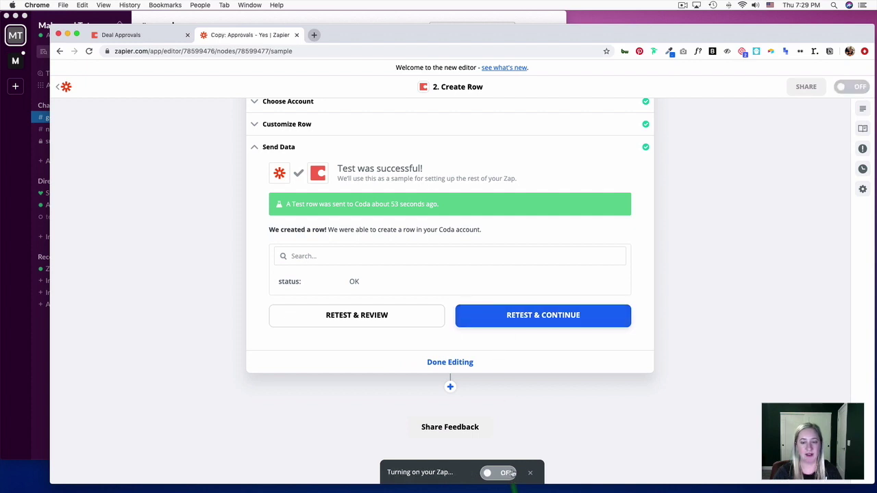